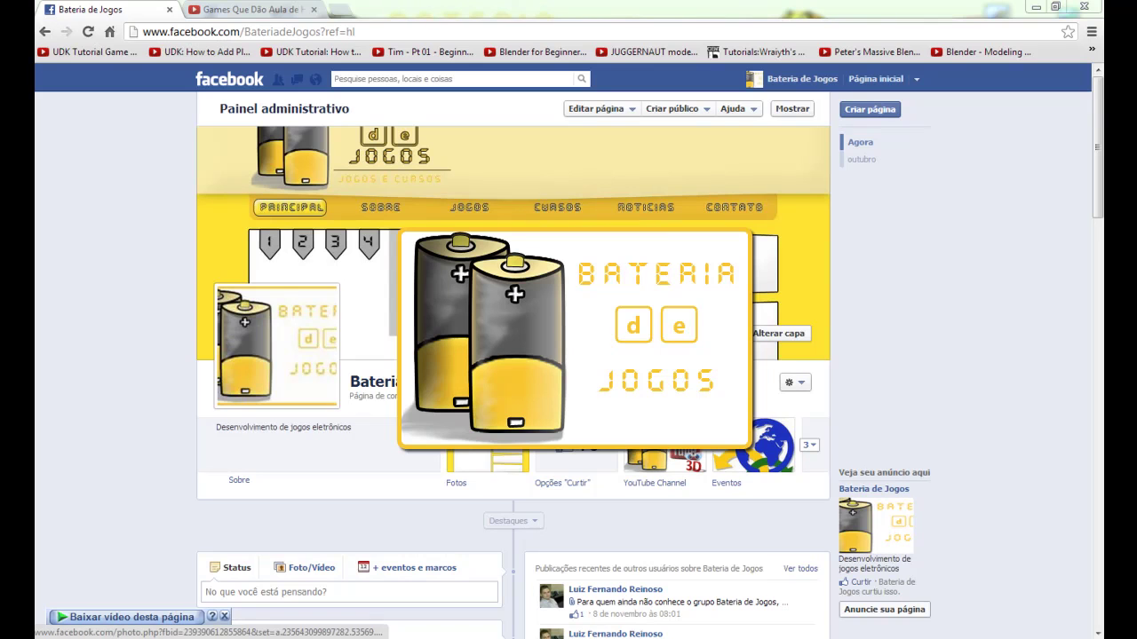
- Scroll through the Bateria de Jogos timeline posts and return to the top of the page
{"action": "mouse_move", "coordinate": [328, 405]}
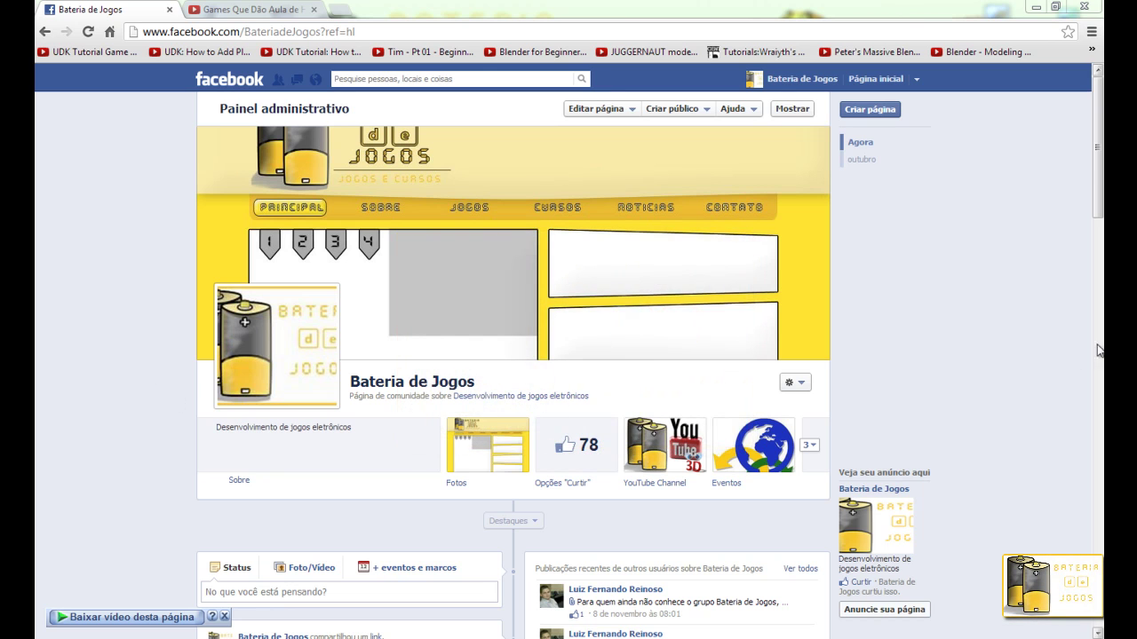
{"action": "scroll", "coordinate": [1101, 152], "scroll_direction": "down", "scroll_amount": 4}
{"action": "scroll", "coordinate": [1099, 151], "scroll_direction": "up", "scroll_amount": 4}
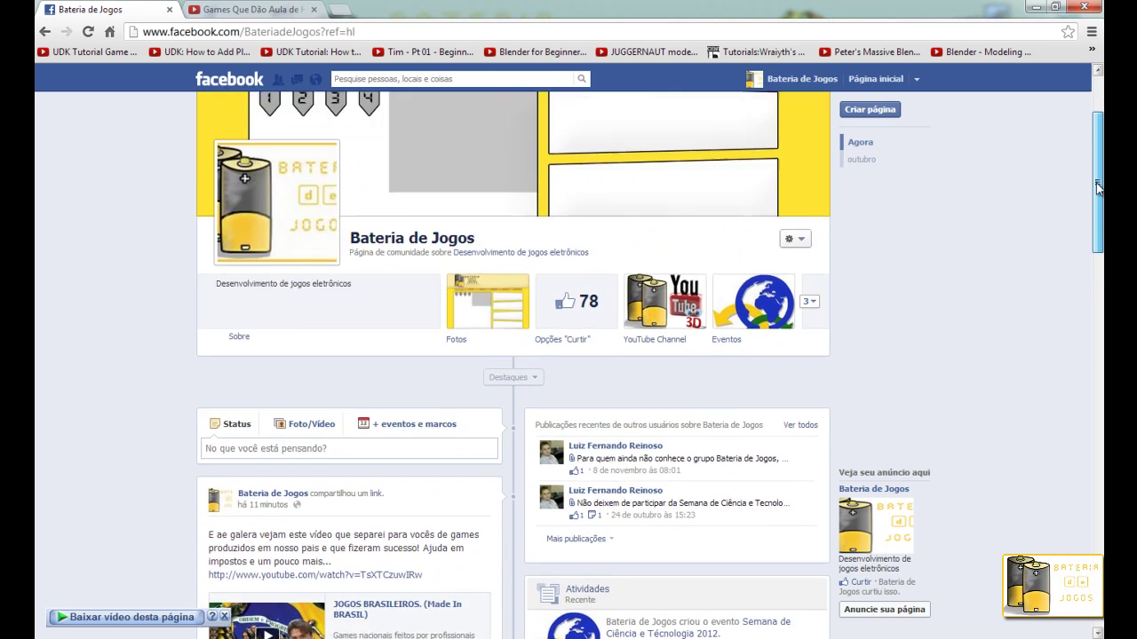
{"action": "left_click_drag", "start_coordinate": [1100, 151], "coordinate": [1078, 280]}
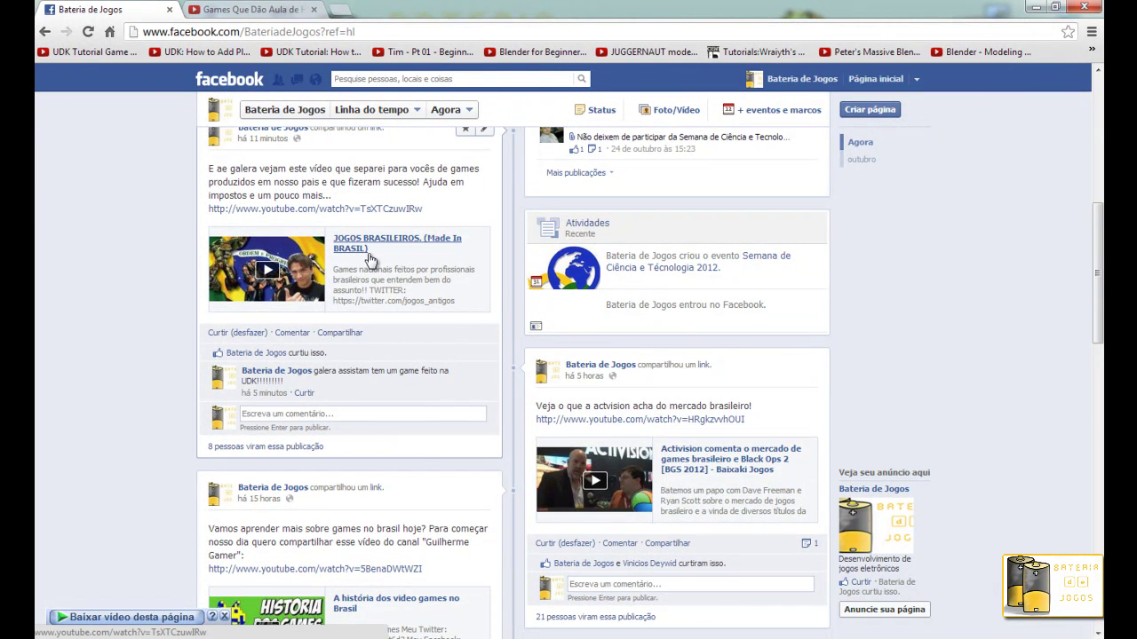
{"action": "scroll", "coordinate": [396, 253], "scroll_direction": "down", "scroll_amount": 3}
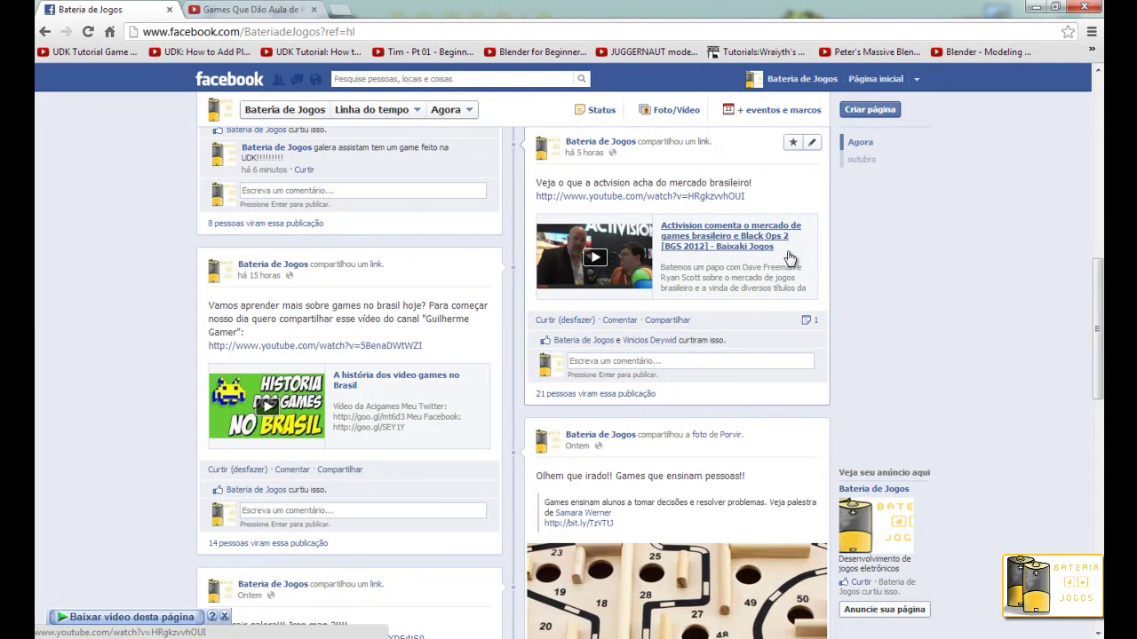
{"action": "scroll", "coordinate": [842, 270], "scroll_direction": "down", "scroll_amount": 4}
{"action": "scroll", "coordinate": [622, 293], "scroll_direction": "up", "scroll_amount": 3}
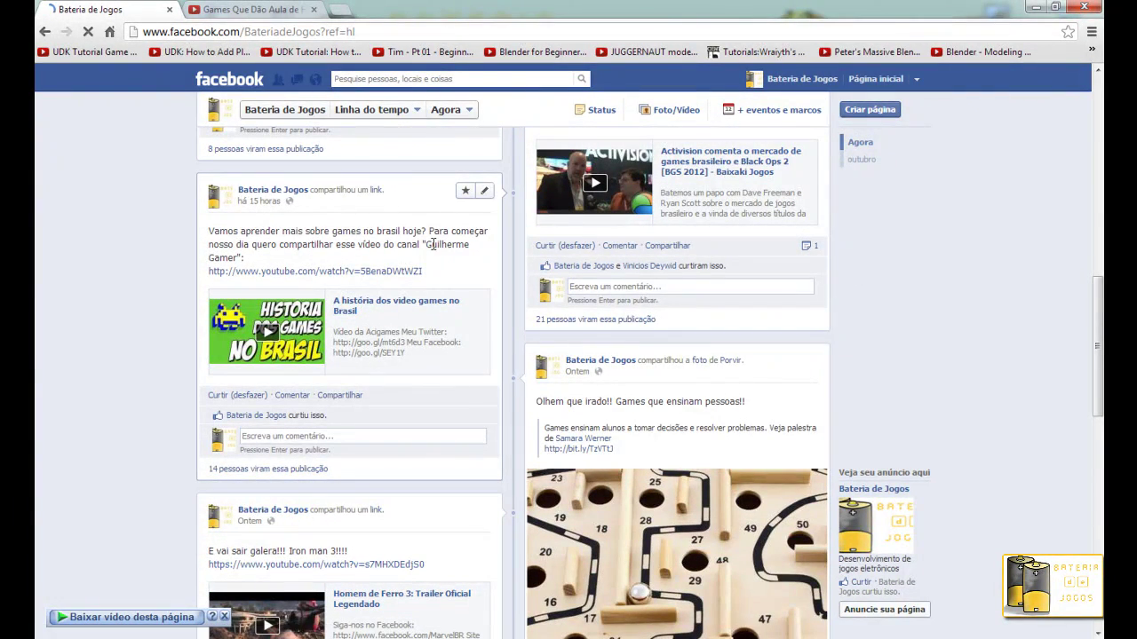
{"action": "scroll", "coordinate": [471, 253], "scroll_direction": "down", "scroll_amount": 3}
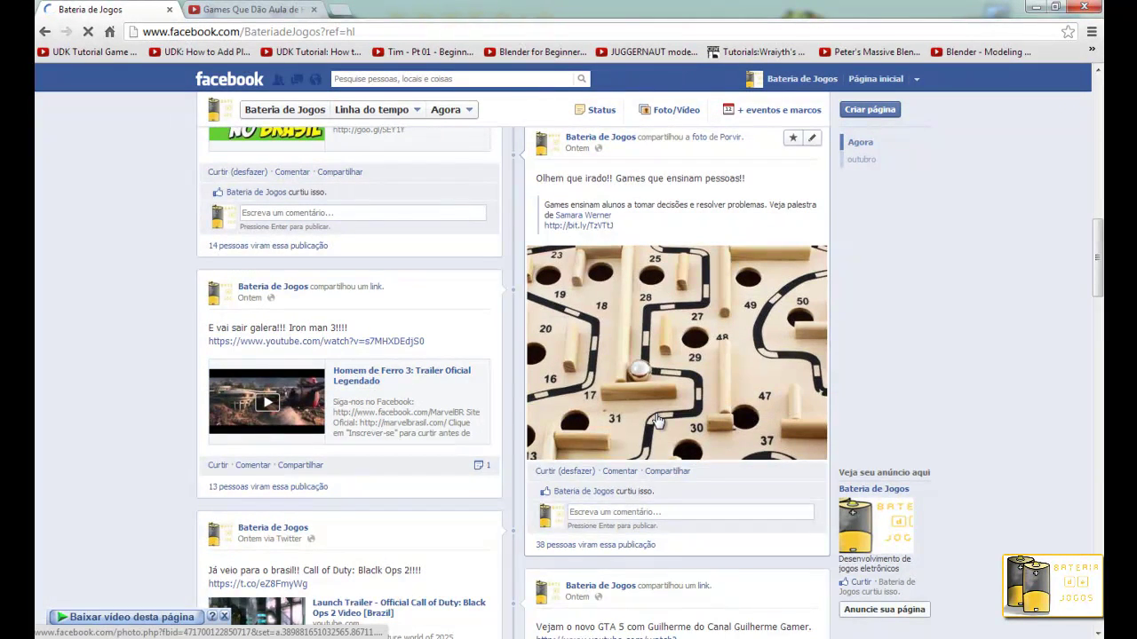
{"action": "scroll", "coordinate": [655, 421], "scroll_direction": "up", "scroll_amount": 3}
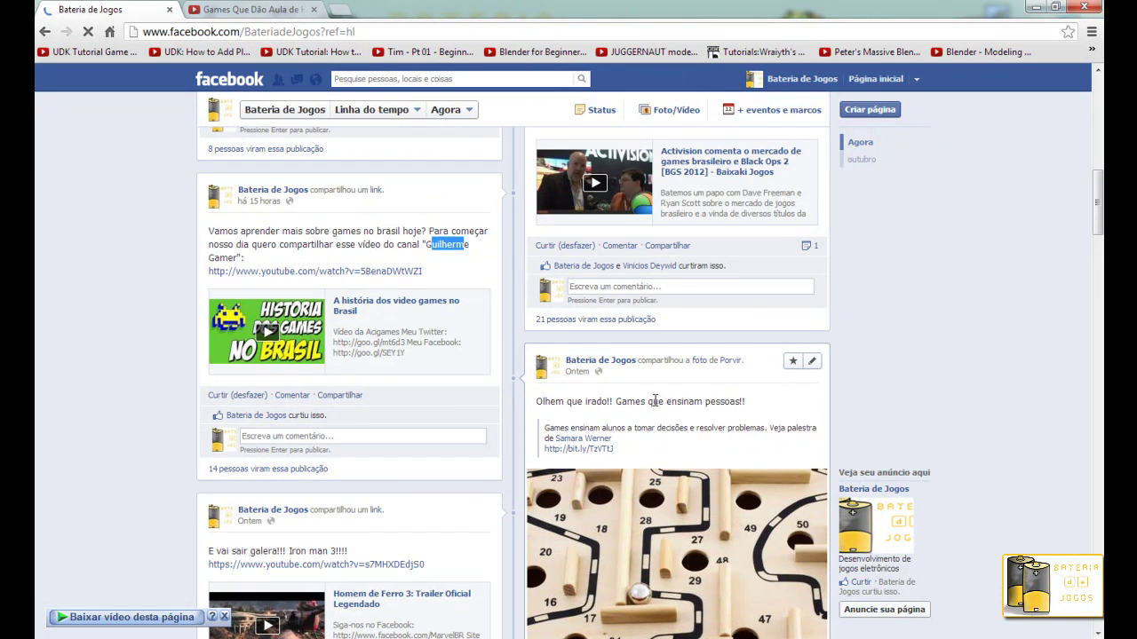
{"action": "scroll", "coordinate": [654, 400], "scroll_direction": "down", "scroll_amount": 3}
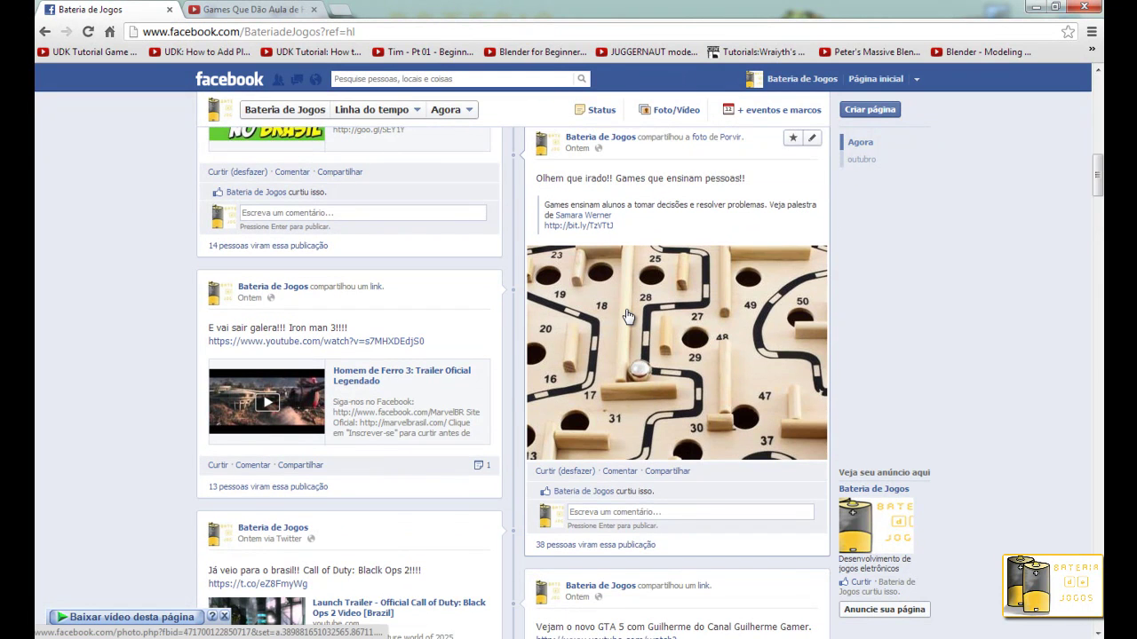
{"action": "scroll", "coordinate": [622, 324], "scroll_direction": "up", "scroll_amount": 3}
{"action": "scroll", "coordinate": [614, 326], "scroll_direction": "down", "scroll_amount": 3}
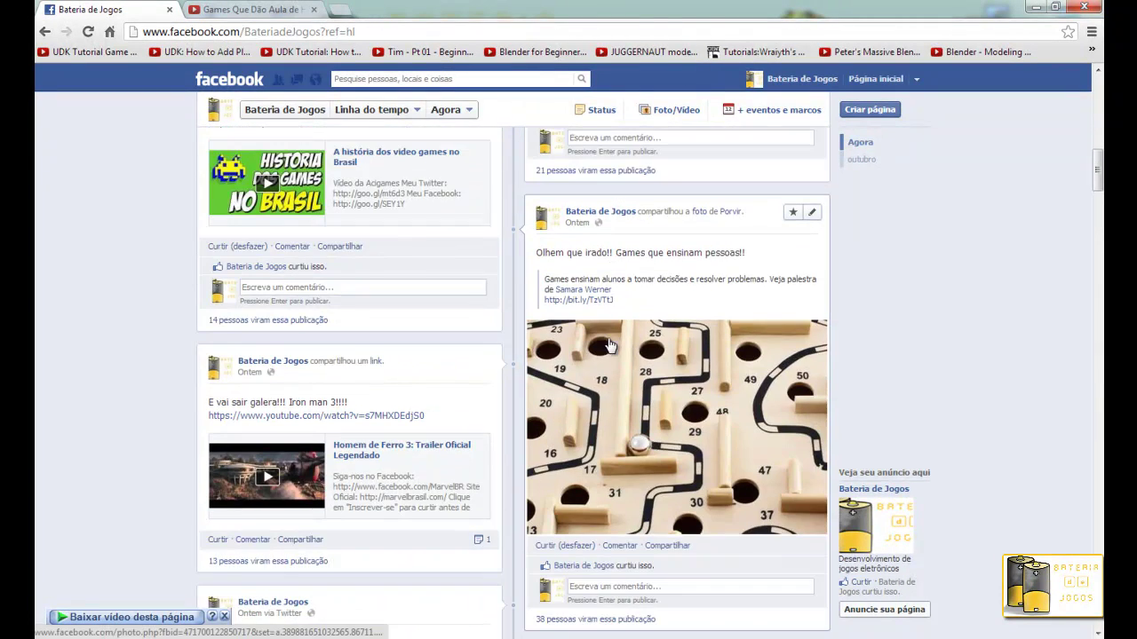
{"action": "scroll", "coordinate": [639, 364], "scroll_direction": "down", "scroll_amount": 4}
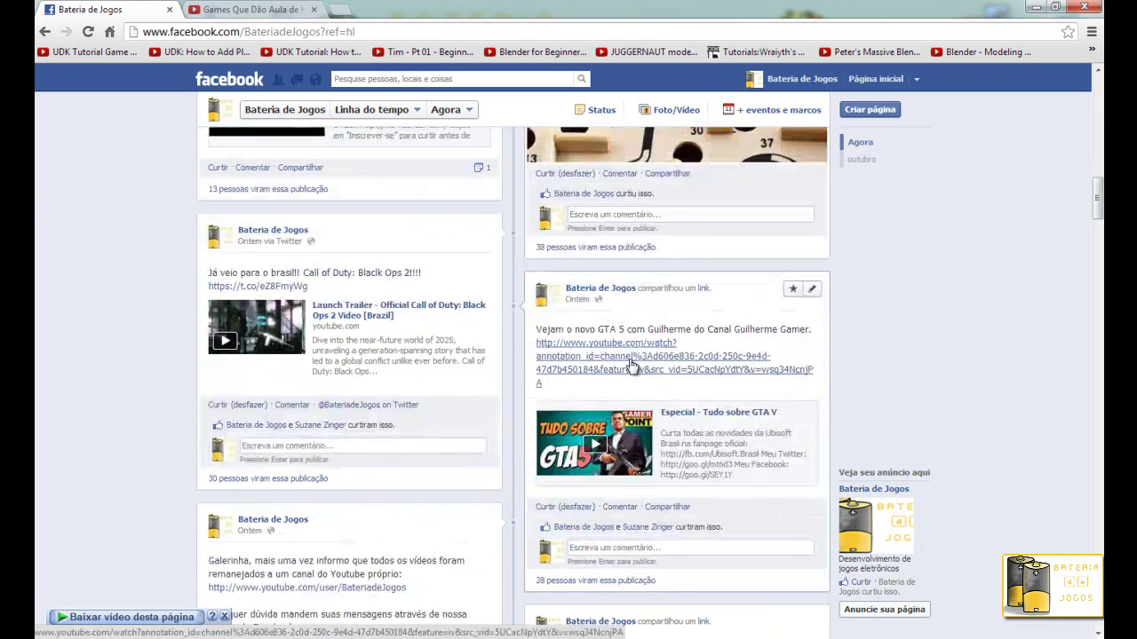
{"action": "scroll", "coordinate": [588, 337], "scroll_direction": "up", "scroll_amount": 3}
{"action": "scroll", "coordinate": [592, 286], "scroll_direction": "up", "scroll_amount": 2}
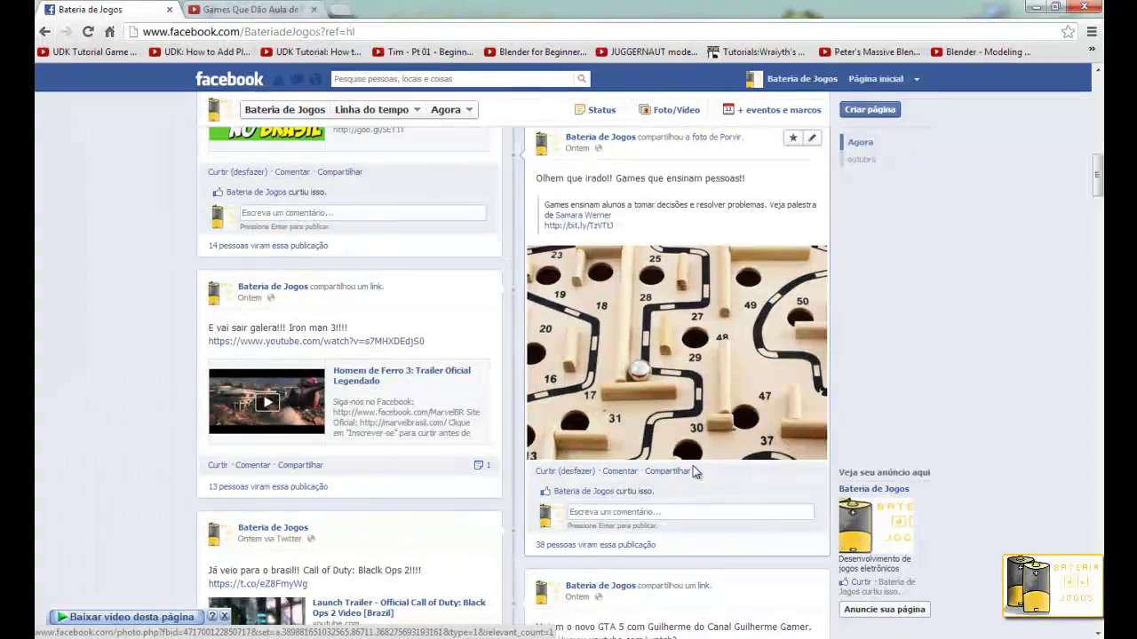
{"action": "scroll", "coordinate": [651, 380], "scroll_direction": "up", "scroll_amount": 4}
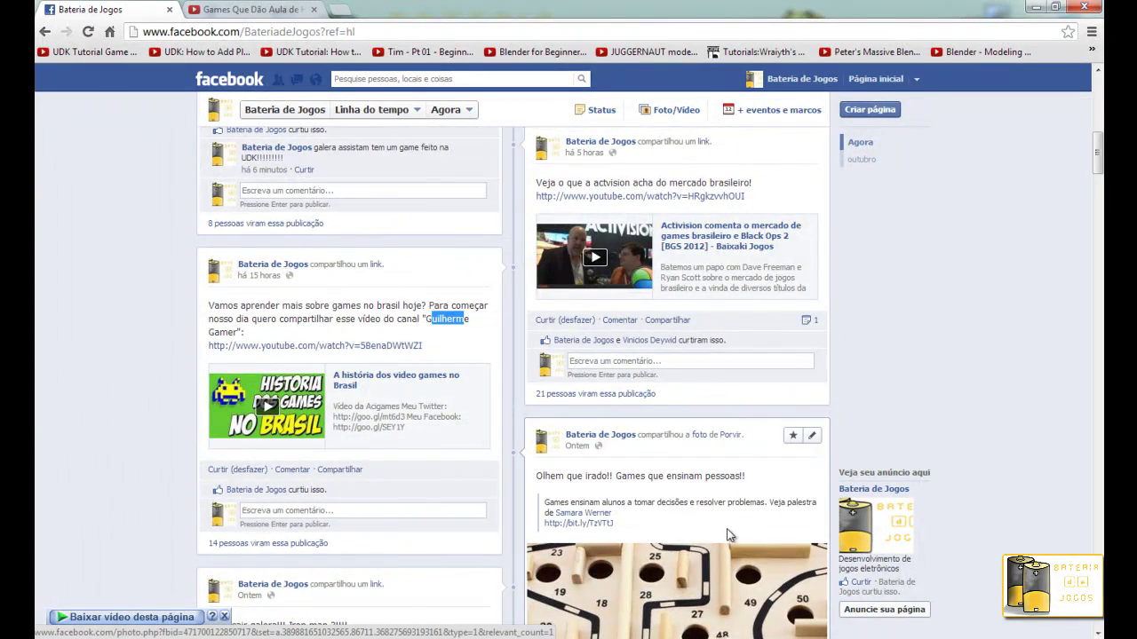
{"action": "scroll", "coordinate": [533, 418], "scroll_direction": "up", "scroll_amount": 5}
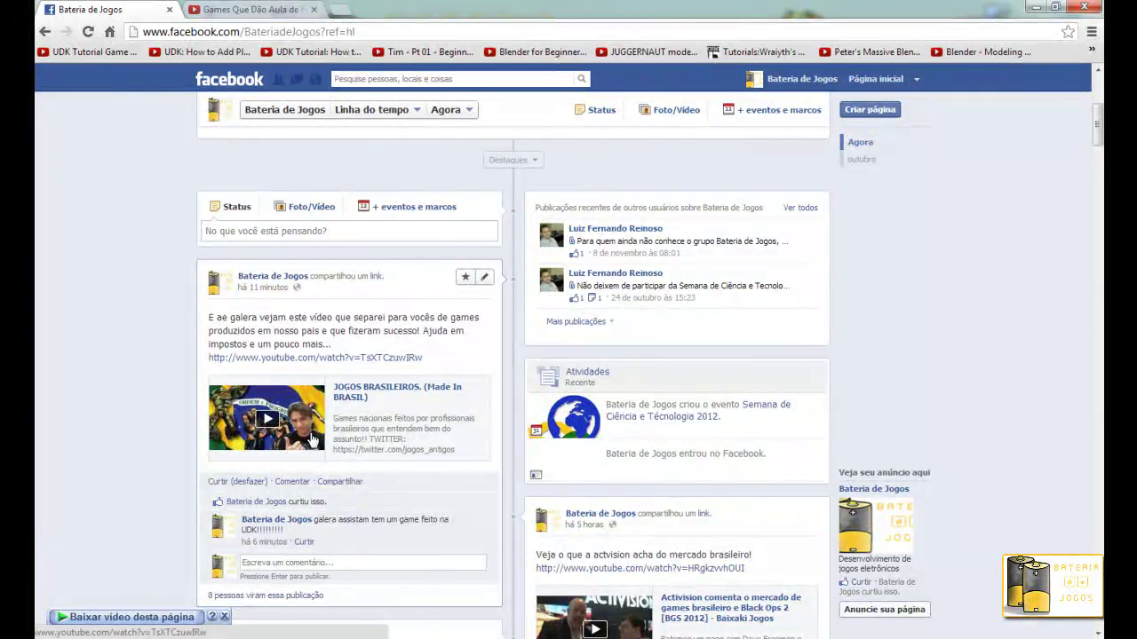
{"action": "scroll", "coordinate": [313, 438], "scroll_direction": "up", "scroll_amount": 1}
{"action": "scroll", "coordinate": [355, 521], "scroll_direction": "down", "scroll_amount": 3}
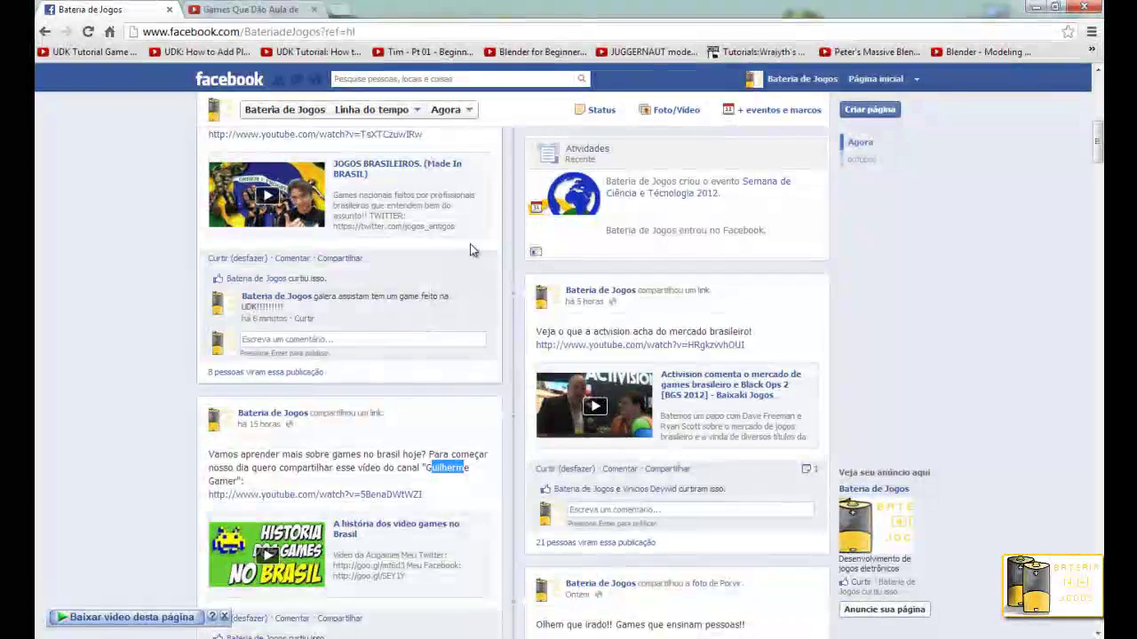
{"action": "scroll", "coordinate": [471, 250], "scroll_direction": "up", "scroll_amount": 2}
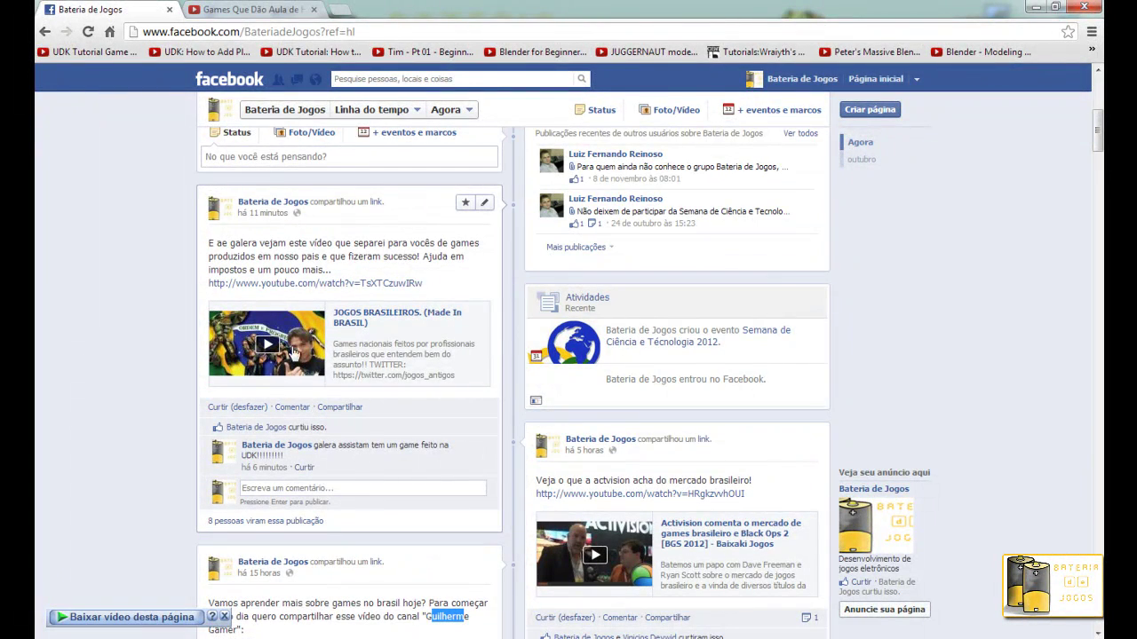
{"action": "scroll", "coordinate": [338, 401], "scroll_direction": "up", "scroll_amount": 3}
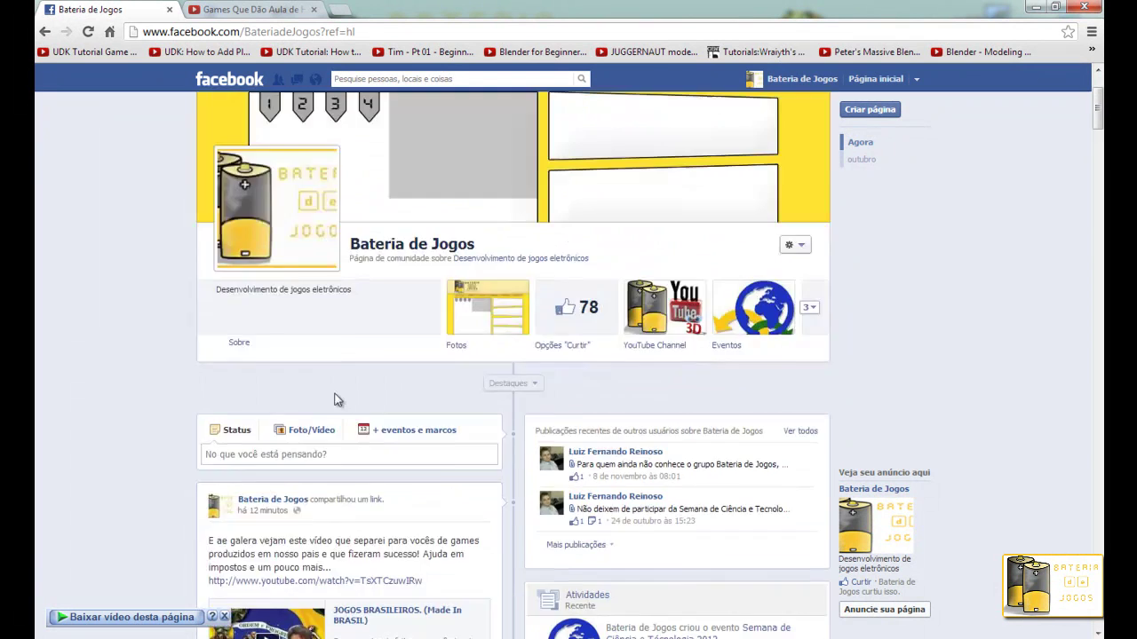
{"action": "scroll", "coordinate": [337, 401], "scroll_direction": "up", "scroll_amount": 2}
{"action": "left_click", "coordinate": [661, 444]}
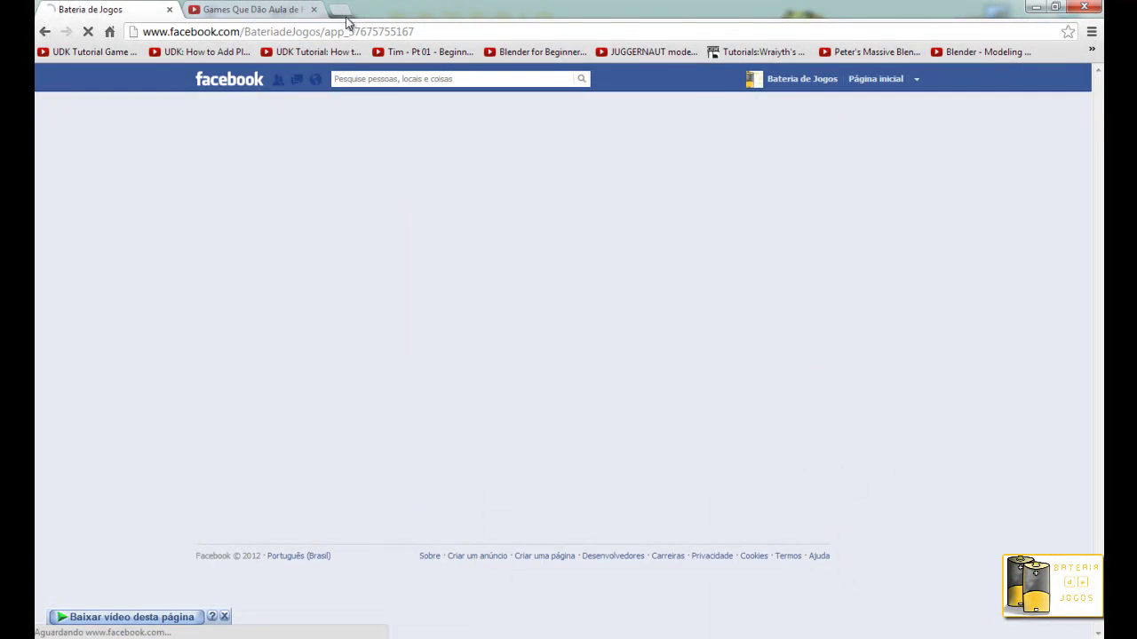
{"action": "left_click", "coordinate": [339, 11]}
{"action": "type", "text": "youtube.com"}
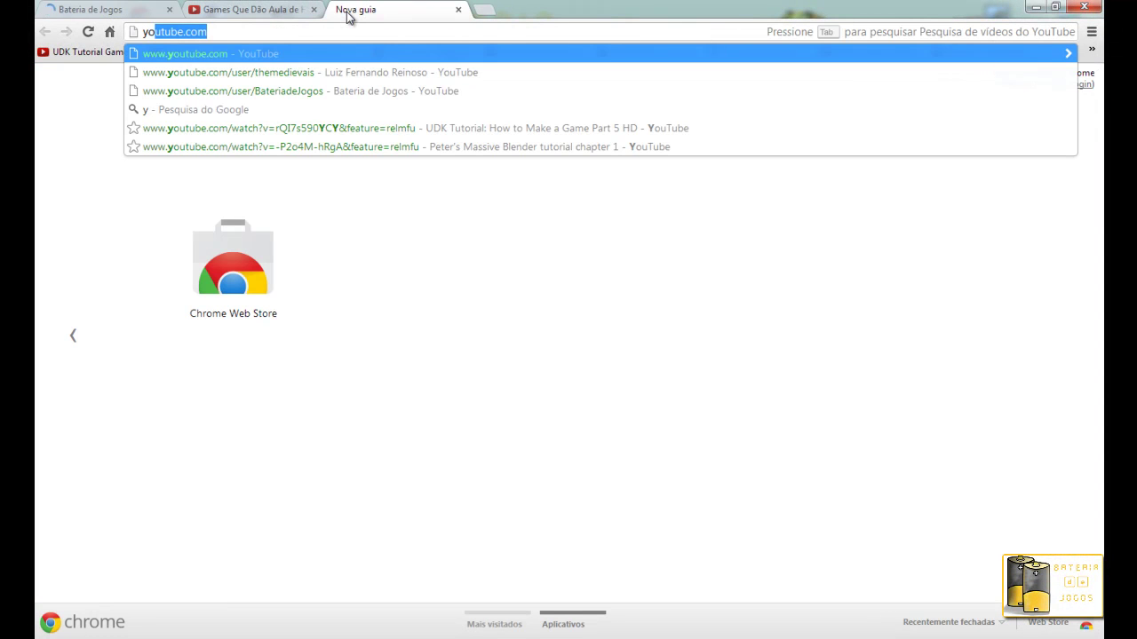
{"action": "left_click", "coordinate": [342, 51]}
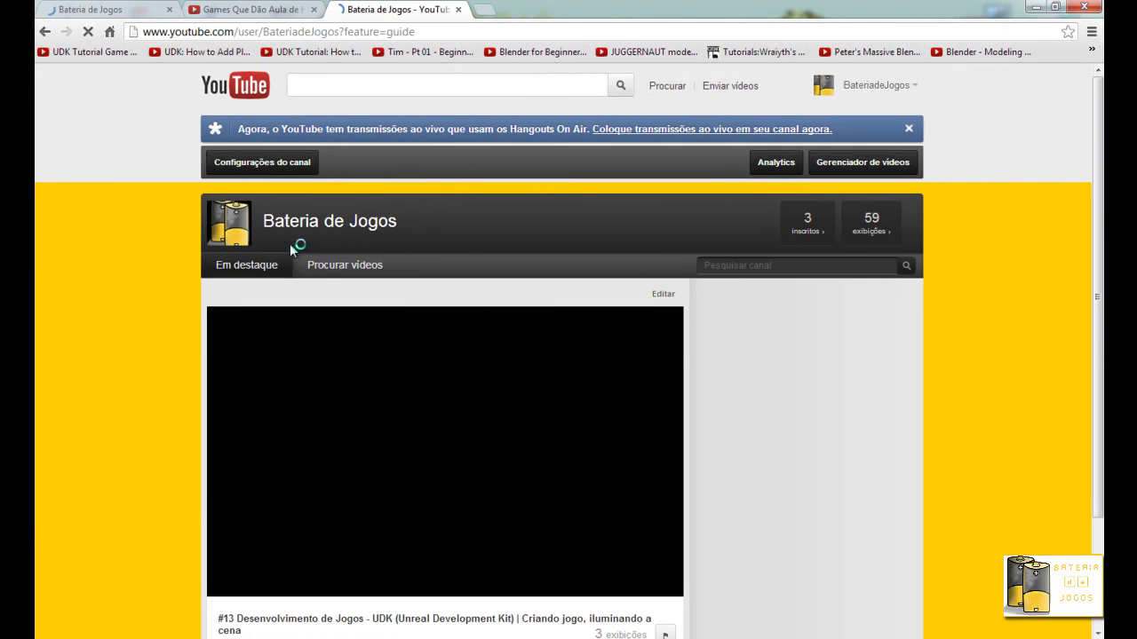
{"action": "scroll", "coordinate": [686, 352], "scroll_direction": "down", "scroll_amount": 3}
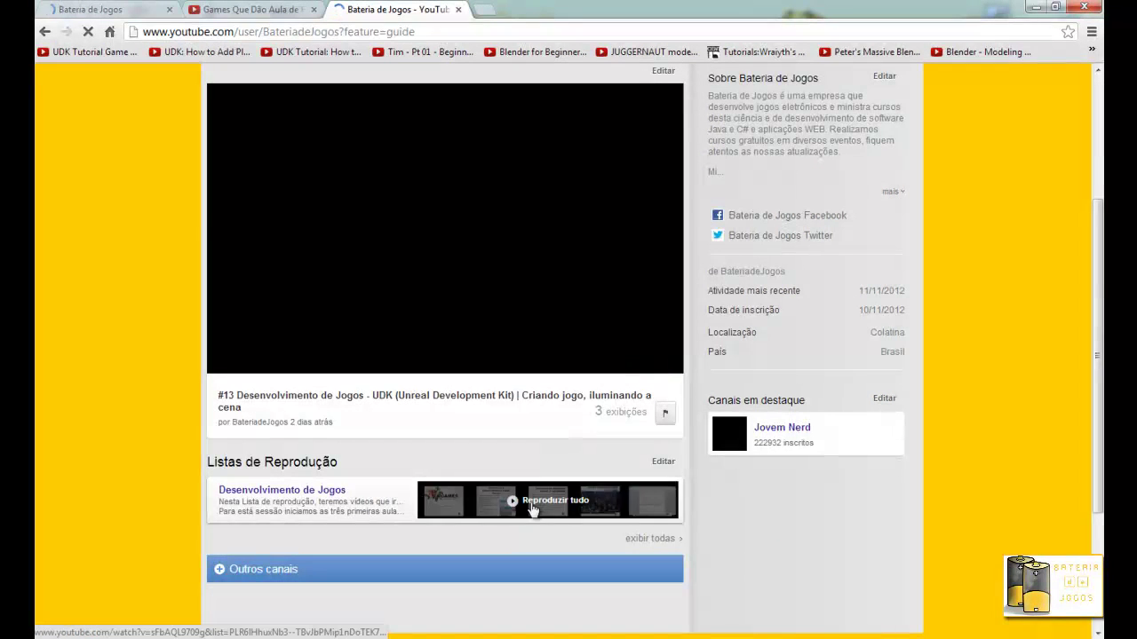
{"action": "scroll", "coordinate": [609, 474], "scroll_direction": "up", "scroll_amount": 3}
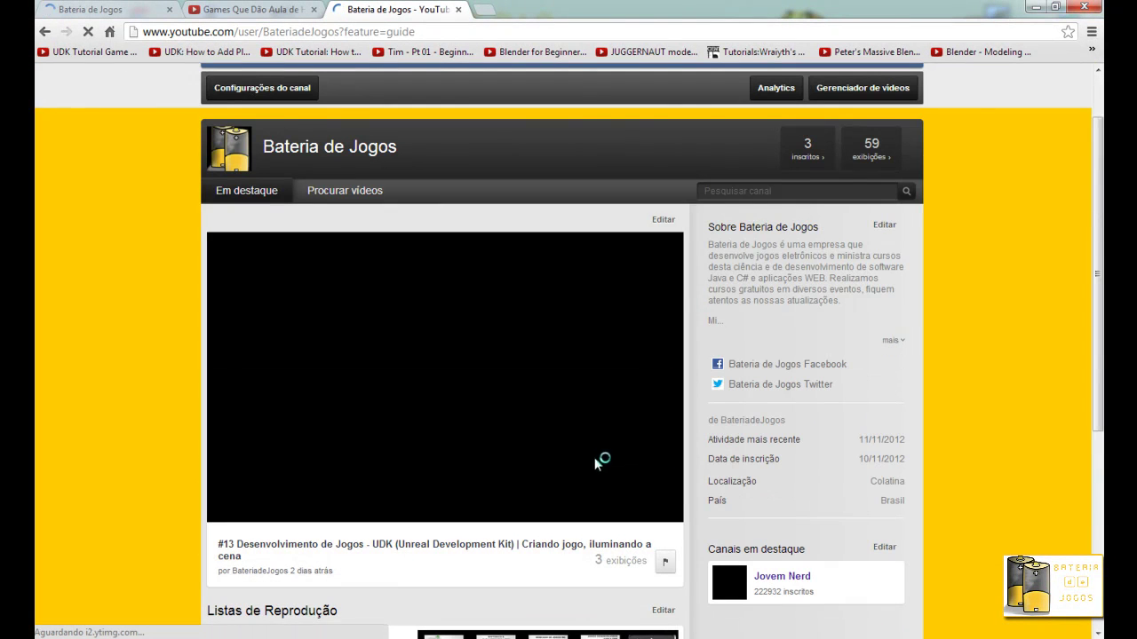
{"action": "scroll", "coordinate": [933, 555], "scroll_direction": "down", "scroll_amount": 3}
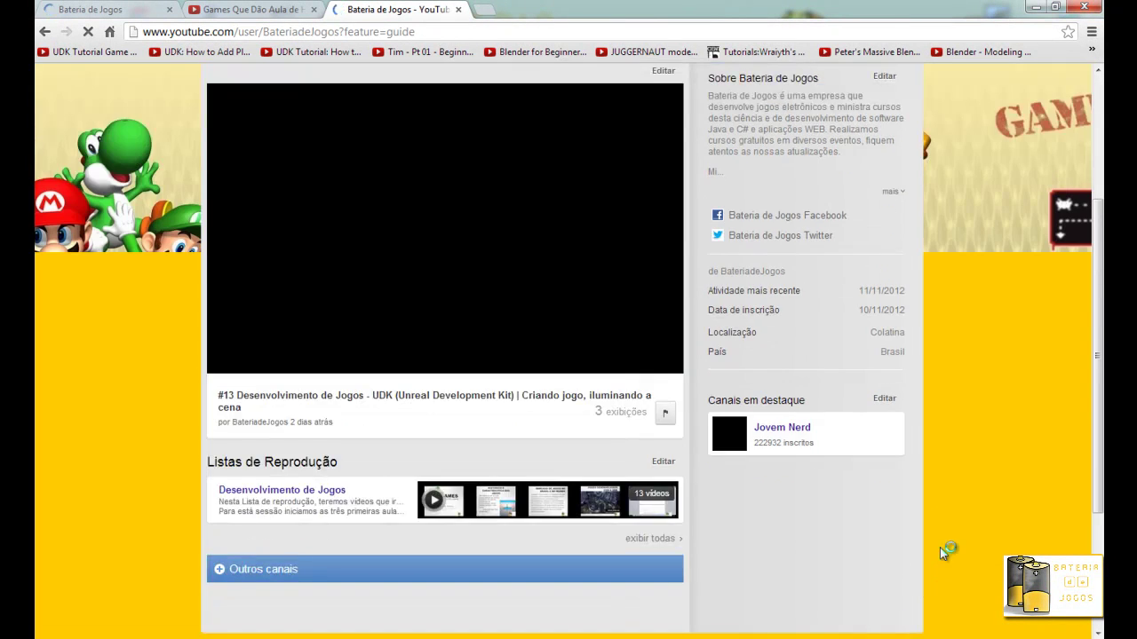
{"action": "scroll", "coordinate": [938, 498], "scroll_direction": "up", "scroll_amount": 3}
{"action": "scroll", "coordinate": [931, 480], "scroll_direction": "down", "scroll_amount": 3}
{"action": "scroll", "coordinate": [931, 479], "scroll_direction": "up", "scroll_amount": 5}
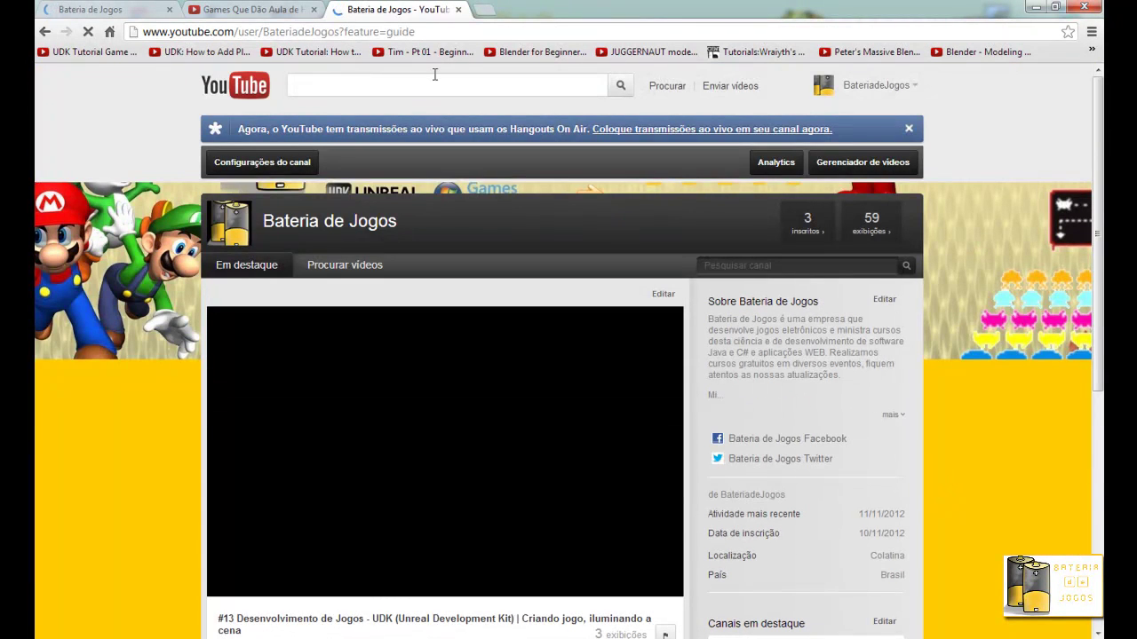
{"action": "left_click", "coordinate": [459, 10]}
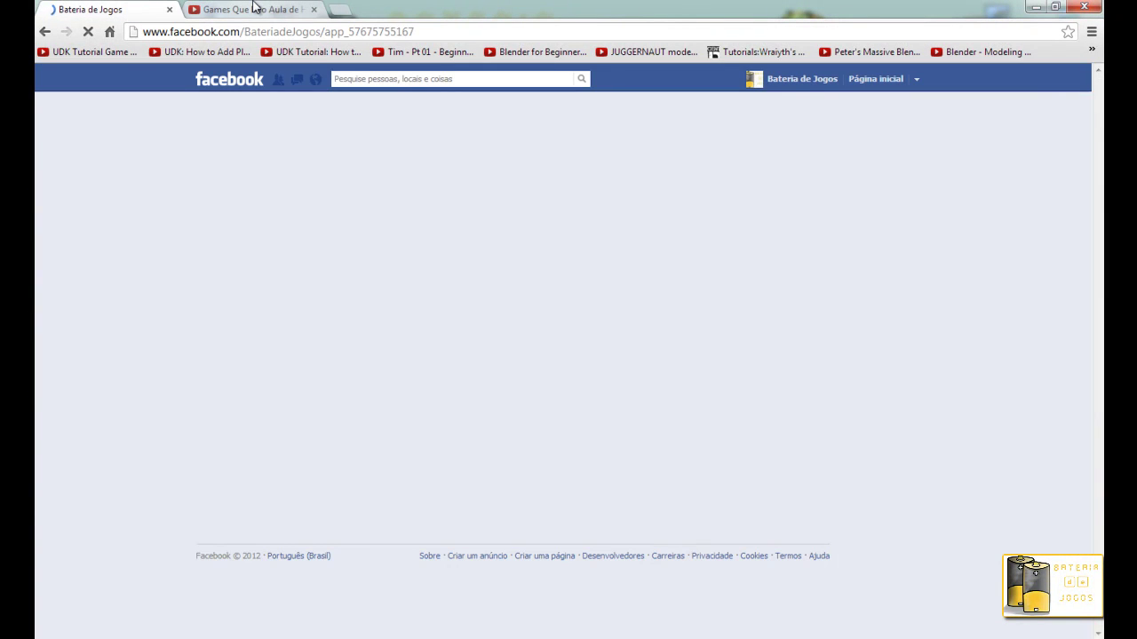
- Browse the YouTube Channel video thumbnails, then return to the Bateria de Jogos main page
{"action": "left_click", "coordinate": [253, 9]}
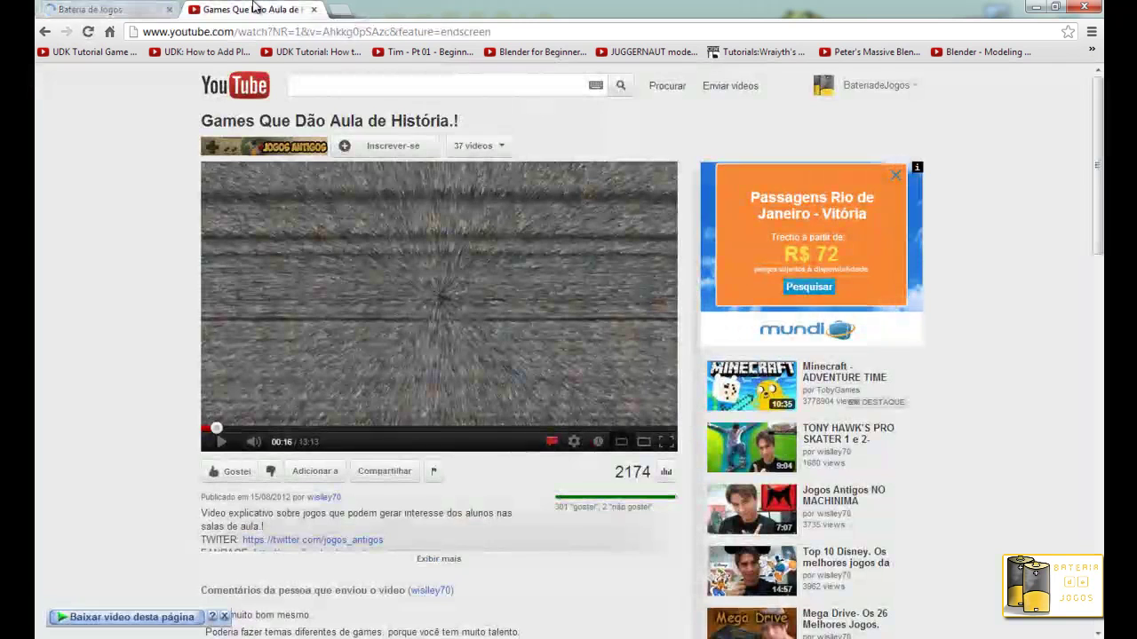
{"action": "left_click", "coordinate": [126, 8]}
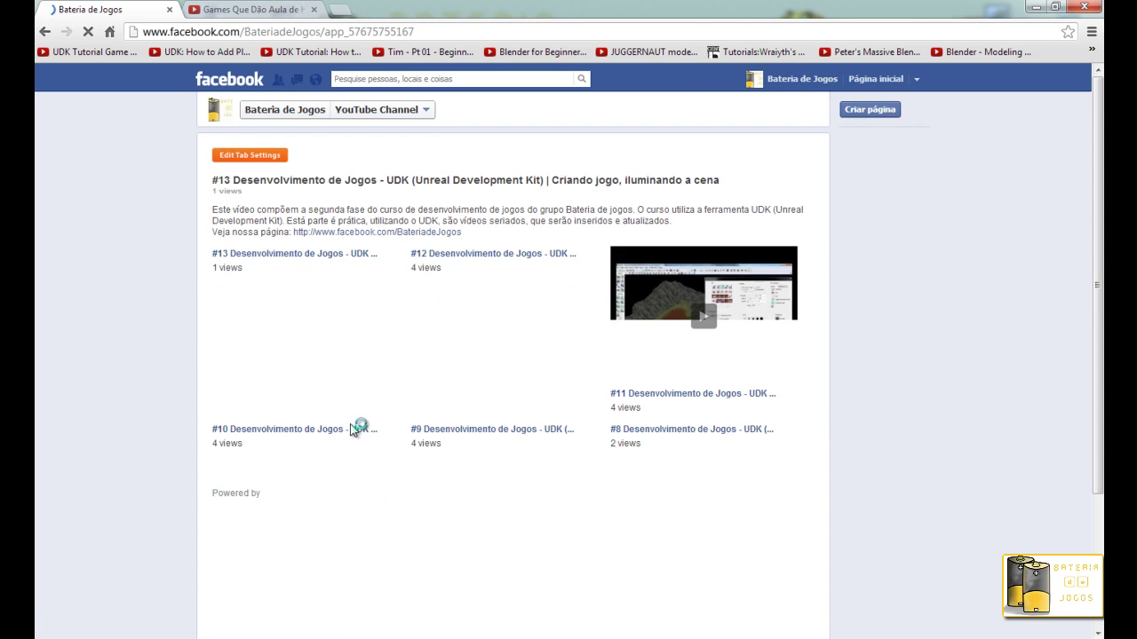
{"action": "scroll", "coordinate": [782, 345], "scroll_direction": "down", "scroll_amount": 3}
{"action": "scroll", "coordinate": [784, 350], "scroll_direction": "down", "scroll_amount": 2}
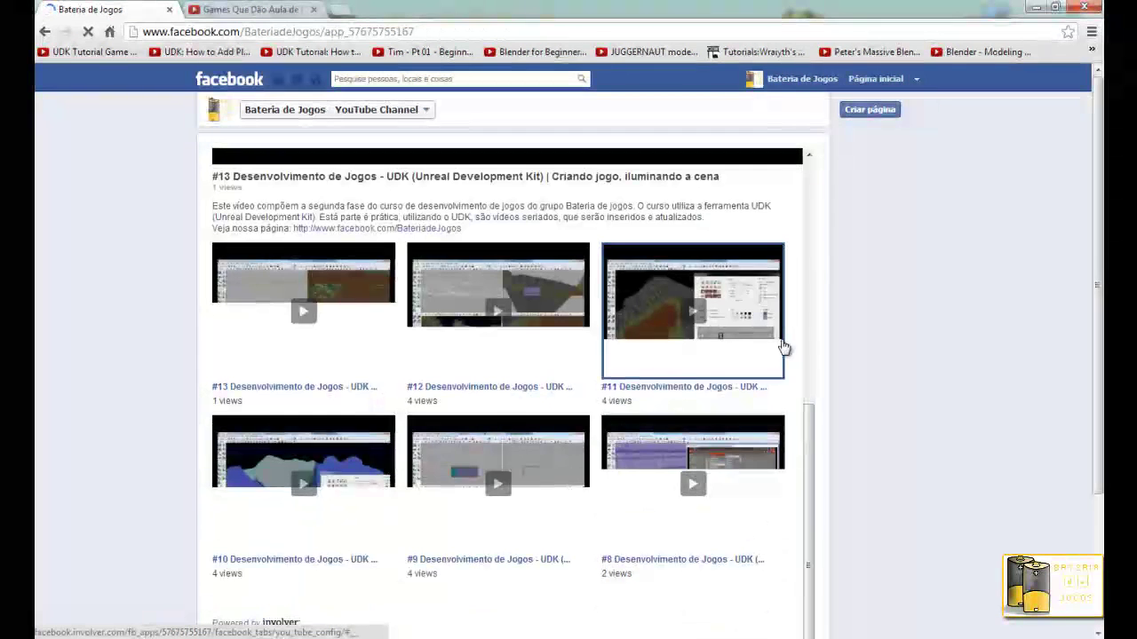
{"action": "scroll", "coordinate": [690, 551], "scroll_direction": "down", "scroll_amount": 2}
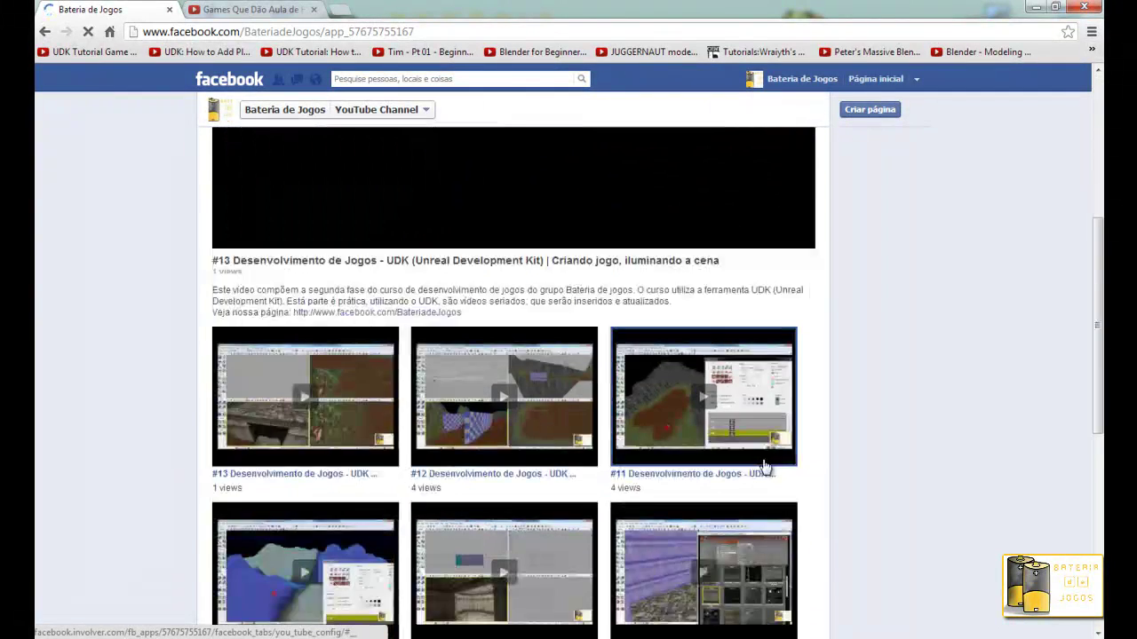
{"action": "scroll", "coordinate": [538, 385], "scroll_direction": "down", "scroll_amount": 5}
{"action": "scroll", "coordinate": [577, 382], "scroll_direction": "down", "scroll_amount": 3}
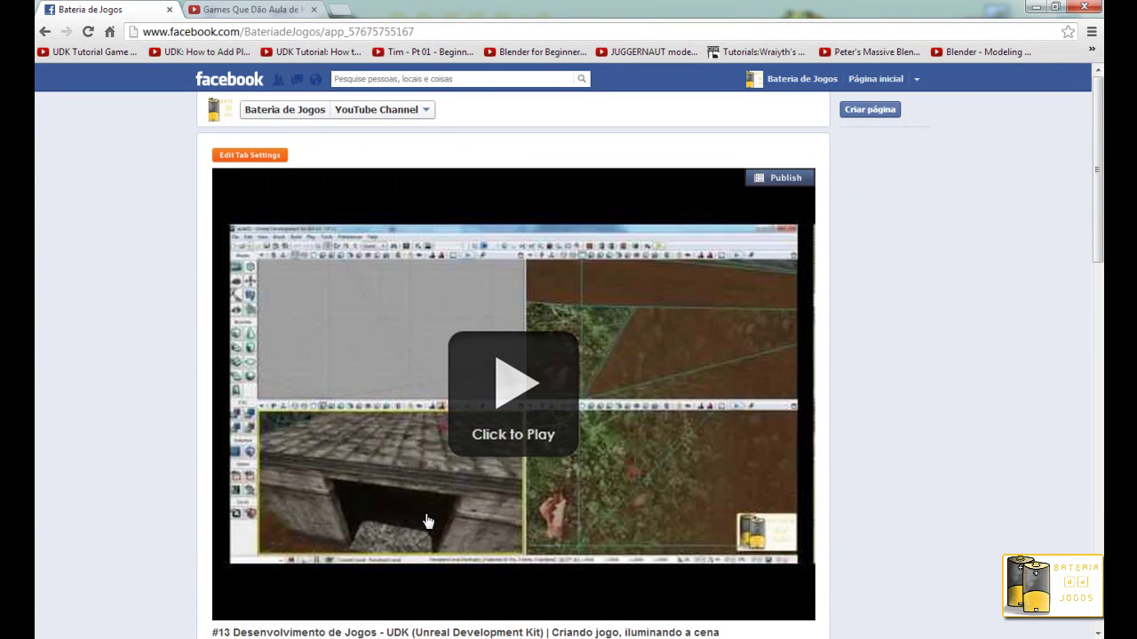
{"action": "left_click", "coordinate": [261, 112]}
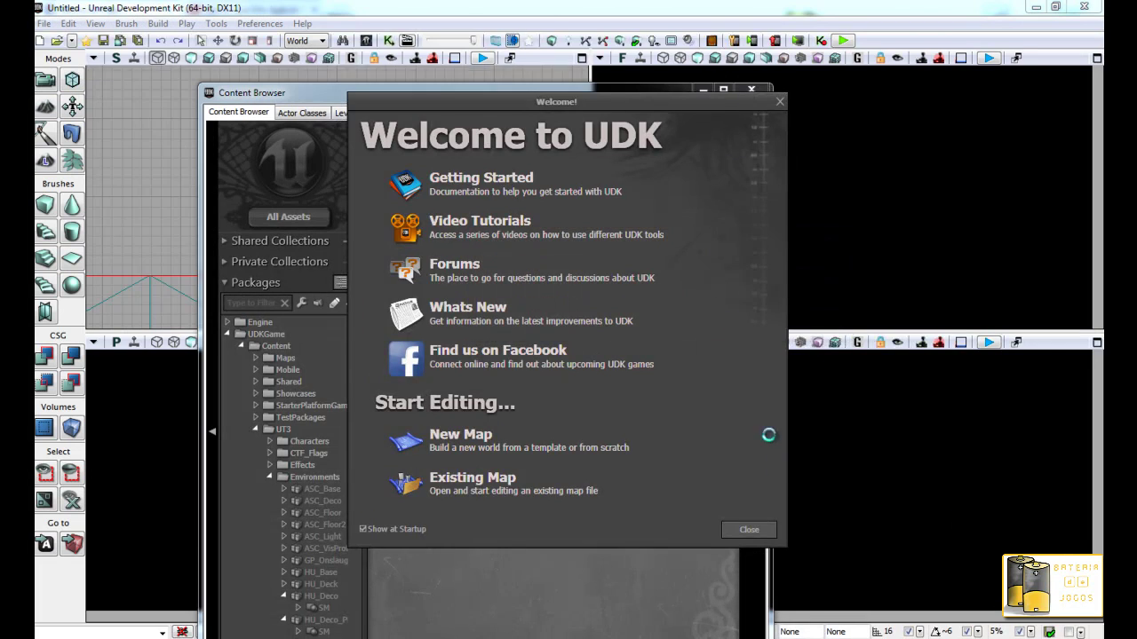
- Close the Welcome and Content Browser windows and select aula02.udk in File > Open
{"action": "left_click", "coordinate": [749, 530]}
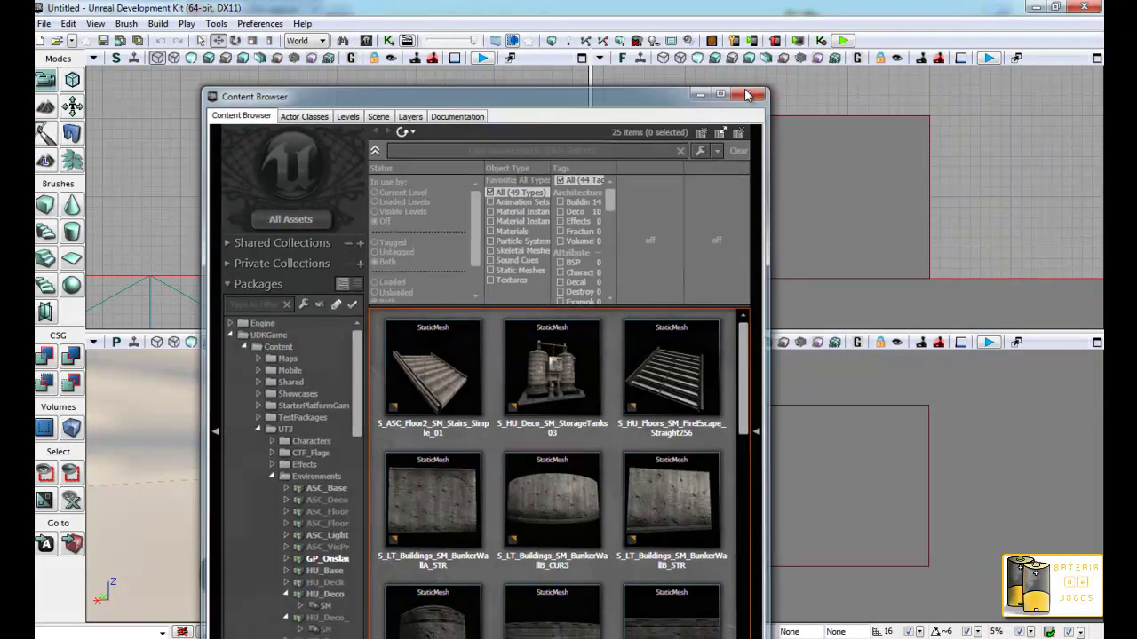
{"action": "left_click", "coordinate": [751, 90]}
{"action": "left_click", "coordinate": [44, 23]}
{"action": "left_click", "coordinate": [62, 59]}
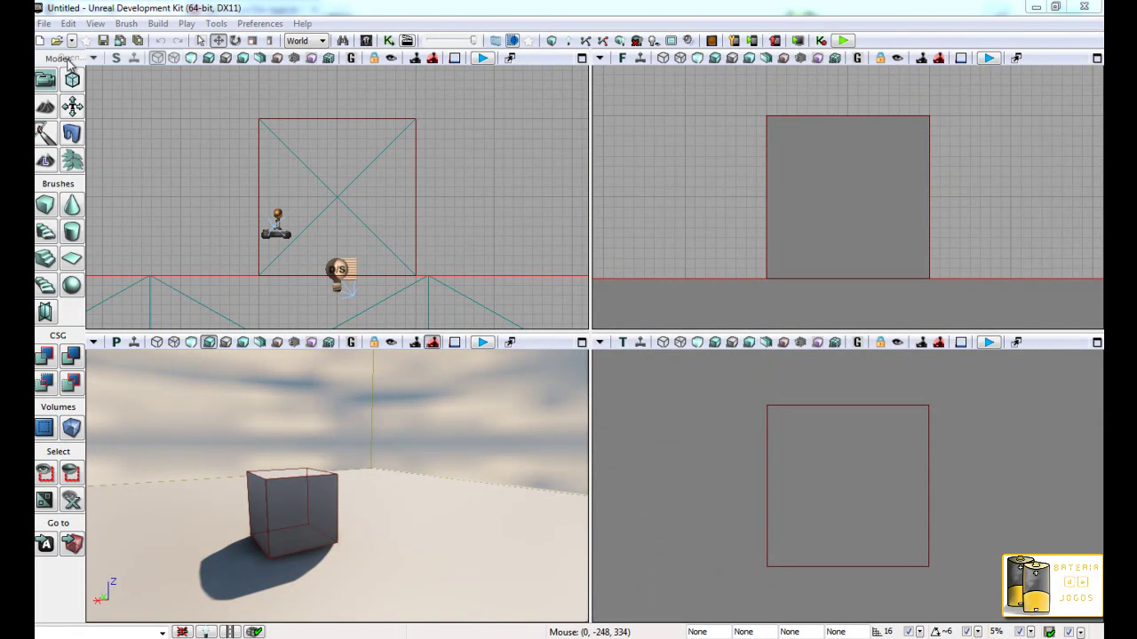
{"action": "left_click", "coordinate": [701, 186]}
- Open aula02.udk, select the point light, and maximize the Perspective viewport over the terrain
{"action": "double_click", "coordinate": [701, 186]}
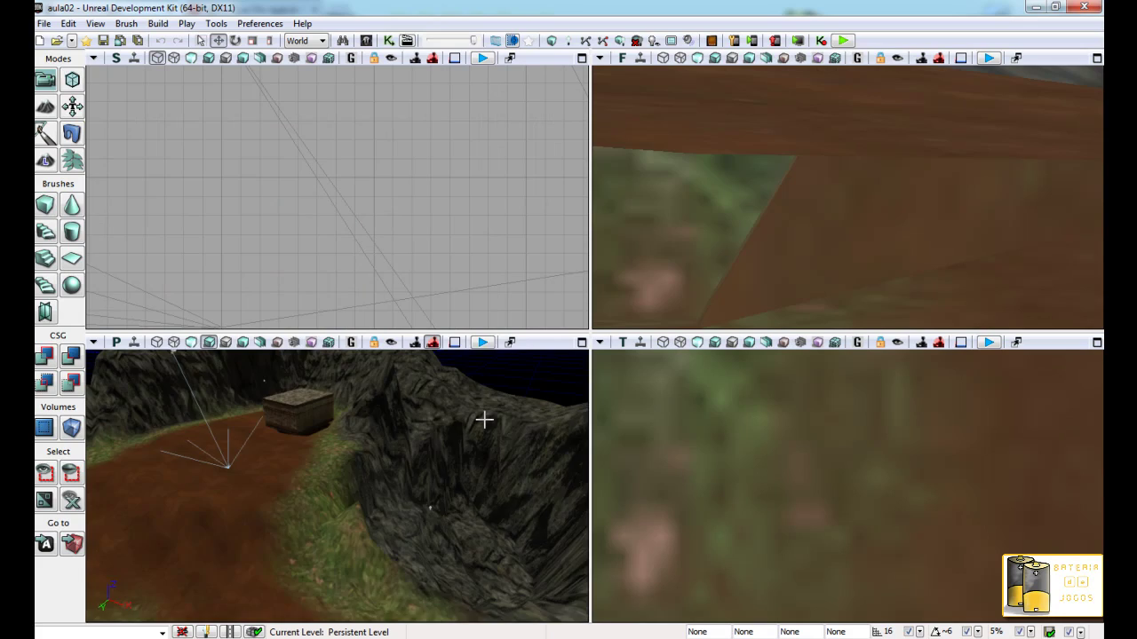
{"action": "mouse_move", "coordinate": [484, 420]}
{"action": "left_mouse_down"}
{"action": "mouse_move", "coordinate": [325, 456]}
{"action": "mouse_move", "coordinate": [287, 424]}
{"action": "mouse_move", "coordinate": [332, 431]}
{"action": "mouse_move", "coordinate": [377, 402]}
{"action": "mouse_move", "coordinate": [497, 388]}
{"action": "mouse_move", "coordinate": [584, 403]}
{"action": "mouse_move", "coordinate": [590, 455]}
{"action": "mouse_move", "coordinate": [584, 464]}
{"action": "mouse_move", "coordinate": [471, 444]}
{"action": "mouse_move", "coordinate": [248, 432]}
{"action": "mouse_move", "coordinate": [369, 443]}
{"action": "left_mouse_up"}
{"action": "left_click", "coordinate": [350, 443]}
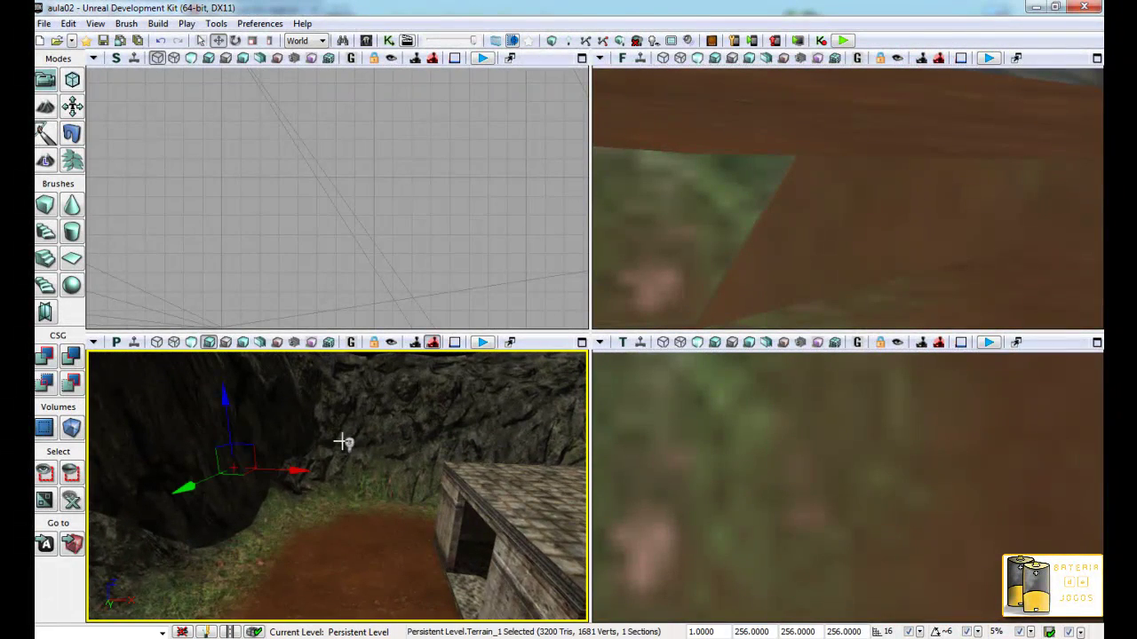
{"action": "mouse_move", "coordinate": [406, 530]}
{"action": "left_mouse_down"}
{"action": "mouse_move", "coordinate": [540, 518]}
{"action": "mouse_move", "coordinate": [375, 418]}
{"action": "mouse_move", "coordinate": [363, 539]}
{"action": "mouse_move", "coordinate": [441, 518]}
{"action": "mouse_move", "coordinate": [393, 535]}
{"action": "mouse_move", "coordinate": [373, 508]}
{"action": "mouse_move", "coordinate": [373, 604]}
{"action": "mouse_move", "coordinate": [444, 577]}
{"action": "mouse_move", "coordinate": [412, 500]}
{"action": "mouse_move", "coordinate": [304, 472]}
{"action": "mouse_move", "coordinate": [119, 454]}
{"action": "mouse_move", "coordinate": [80, 373]}
{"action": "mouse_move", "coordinate": [89, 395]}
{"action": "left_mouse_up"}
{"action": "mouse_move", "coordinate": [376, 569]}
{"action": "left_mouse_down"}
{"action": "mouse_move", "coordinate": [489, 569]}
{"action": "mouse_move", "coordinate": [343, 553]}
{"action": "mouse_move", "coordinate": [140, 557]}
{"action": "mouse_move", "coordinate": [279, 553]}
{"action": "mouse_move", "coordinate": [363, 573]}
{"action": "mouse_move", "coordinate": [432, 601]}
{"action": "mouse_move", "coordinate": [416, 624]}
{"action": "mouse_move", "coordinate": [360, 541]}
{"action": "left_mouse_up"}
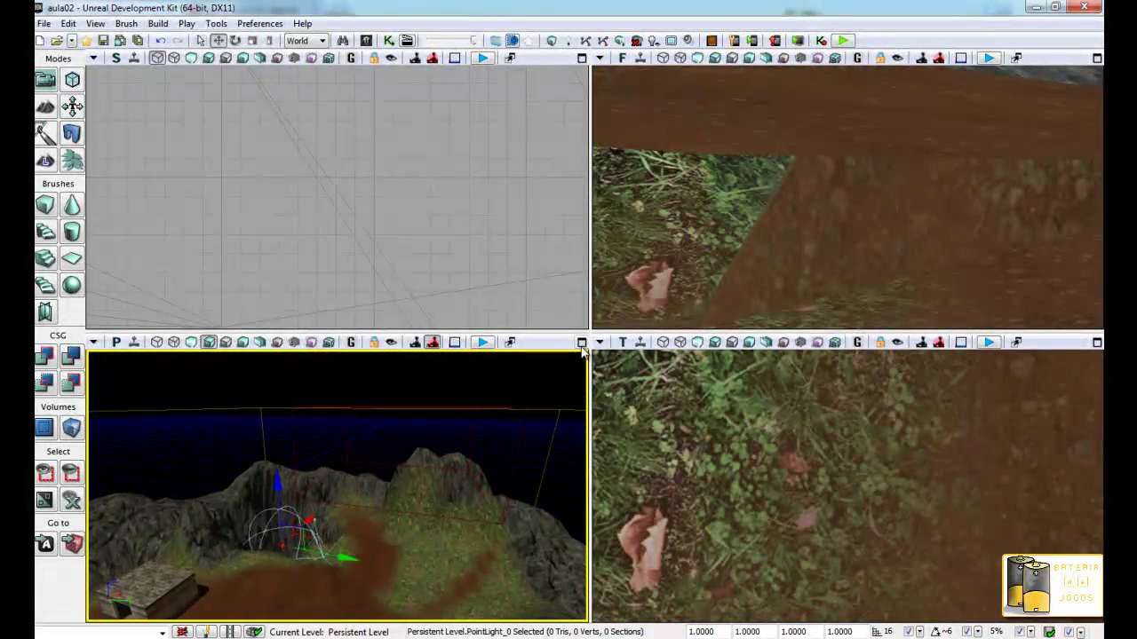
{"action": "left_click", "coordinate": [581, 345]}
{"action": "mouse_move", "coordinate": [506, 467]}
{"action": "left_mouse_down"}
{"action": "mouse_move", "coordinate": [601, 538]}
{"action": "mouse_move", "coordinate": [534, 392]}
{"action": "left_mouse_up"}
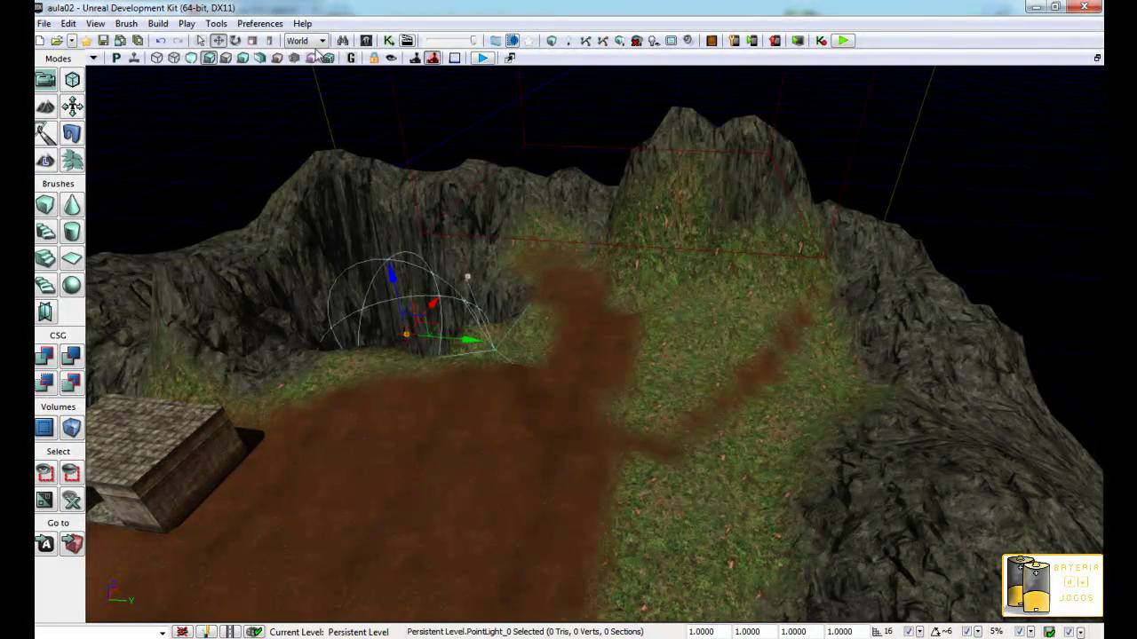
- Search the Content Browser for 'sky' and maximize it to full screen
{"action": "left_click", "coordinate": [367, 41]}
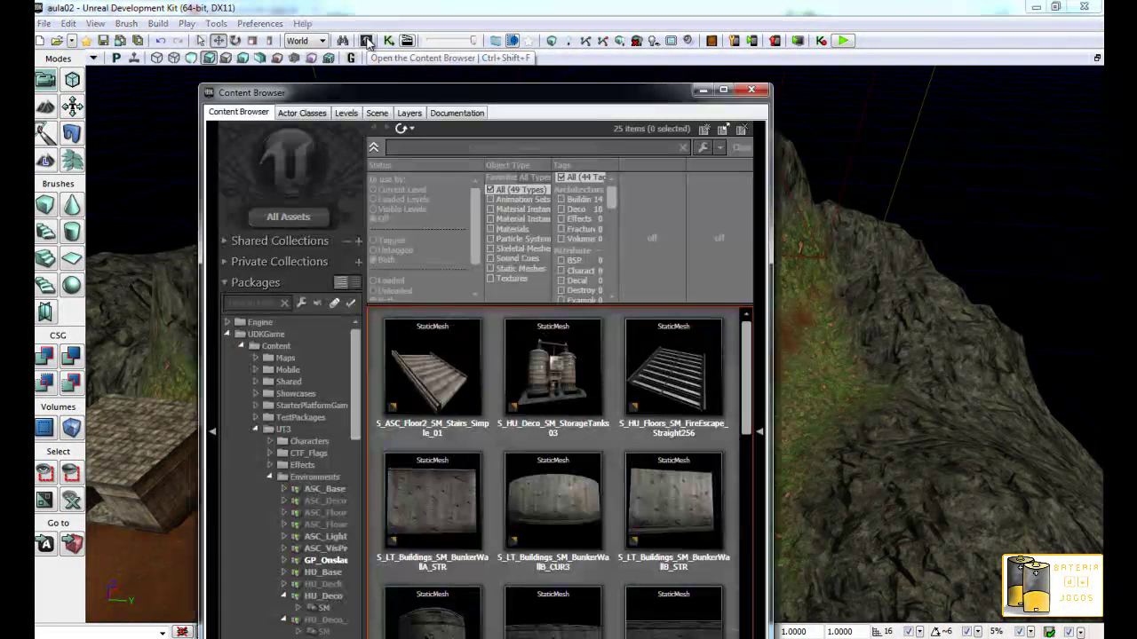
{"action": "left_click", "coordinate": [416, 150]}
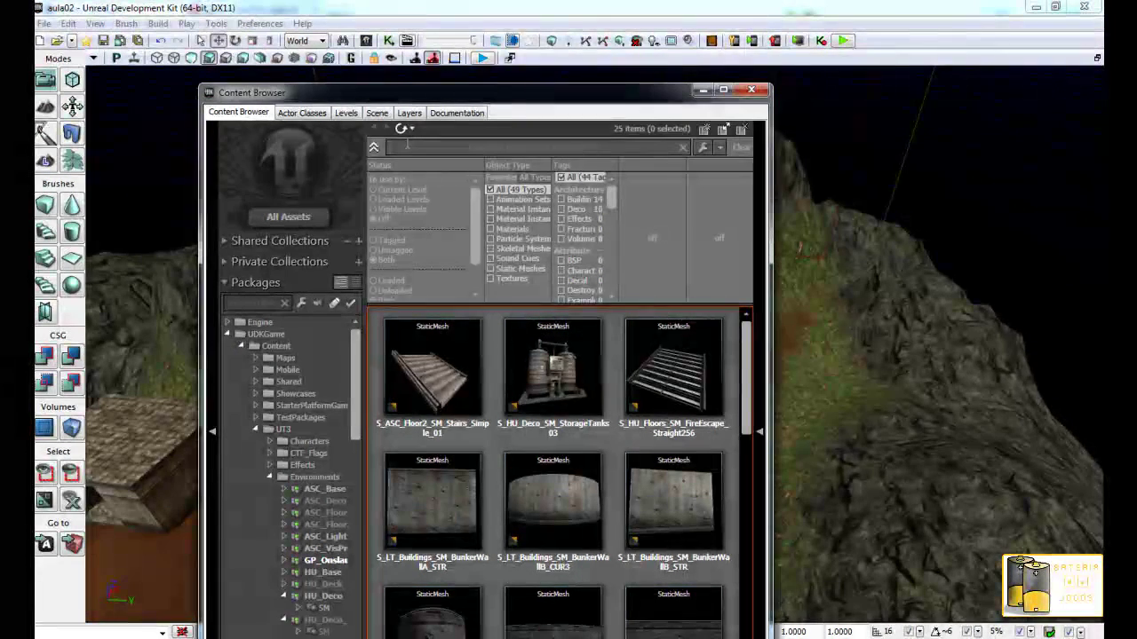
{"action": "type", "text": "sk"}
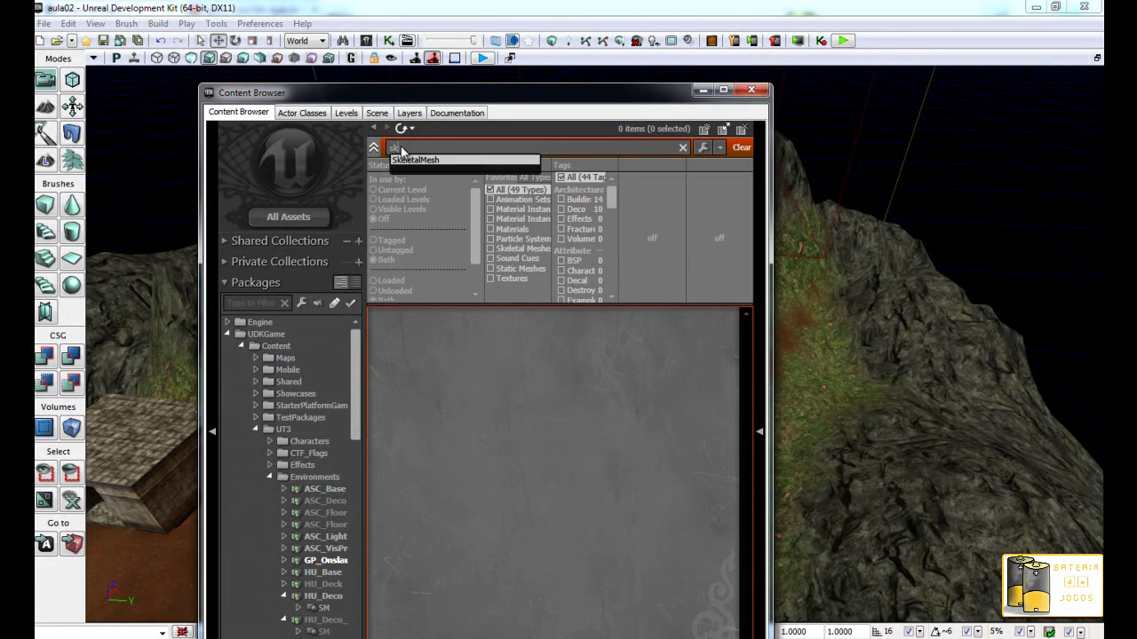
{"action": "type", "text": "y"}
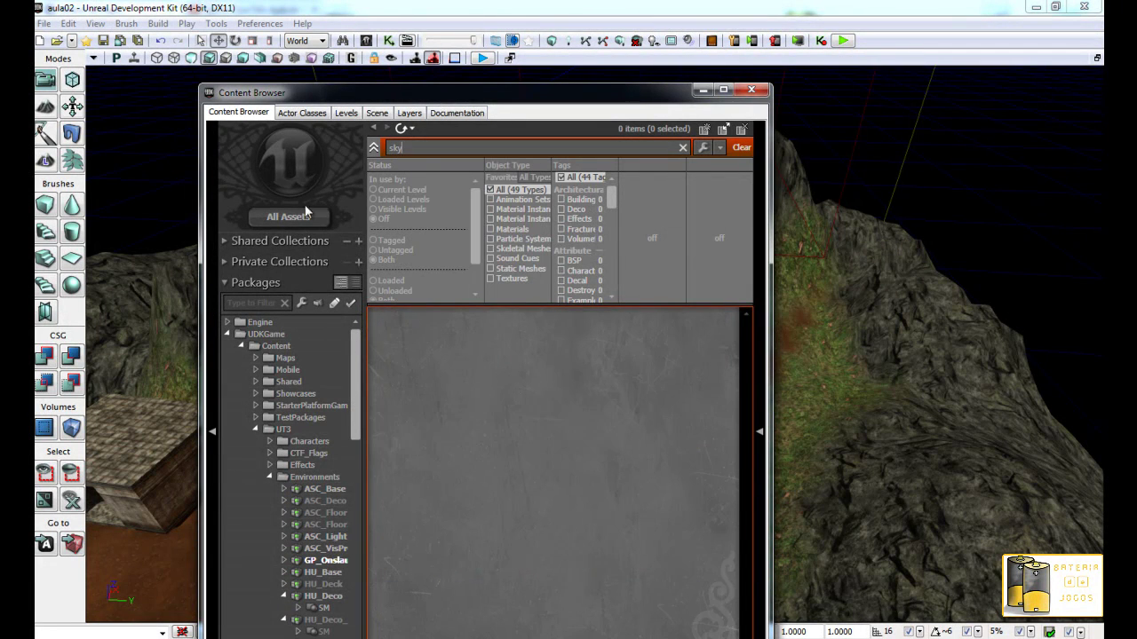
{"action": "left_click", "coordinate": [724, 91]}
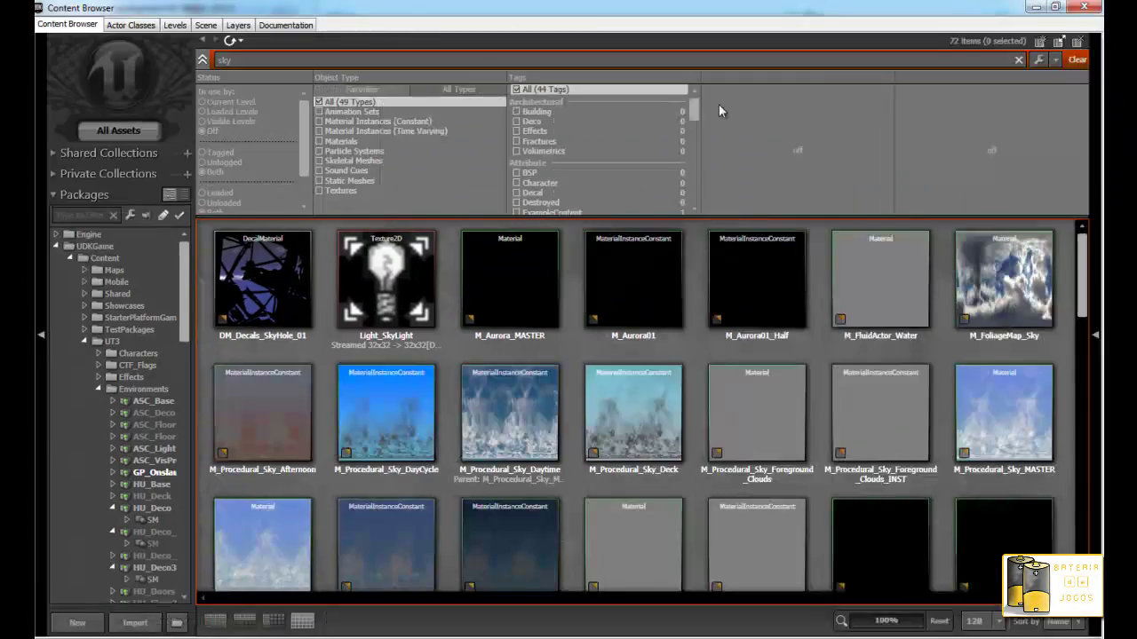
- Preview the M_Procedural_Sky_Daytime and M_FoliageMap_Sky materials, closing each editor afterwards
{"action": "left_click", "coordinate": [502, 437]}
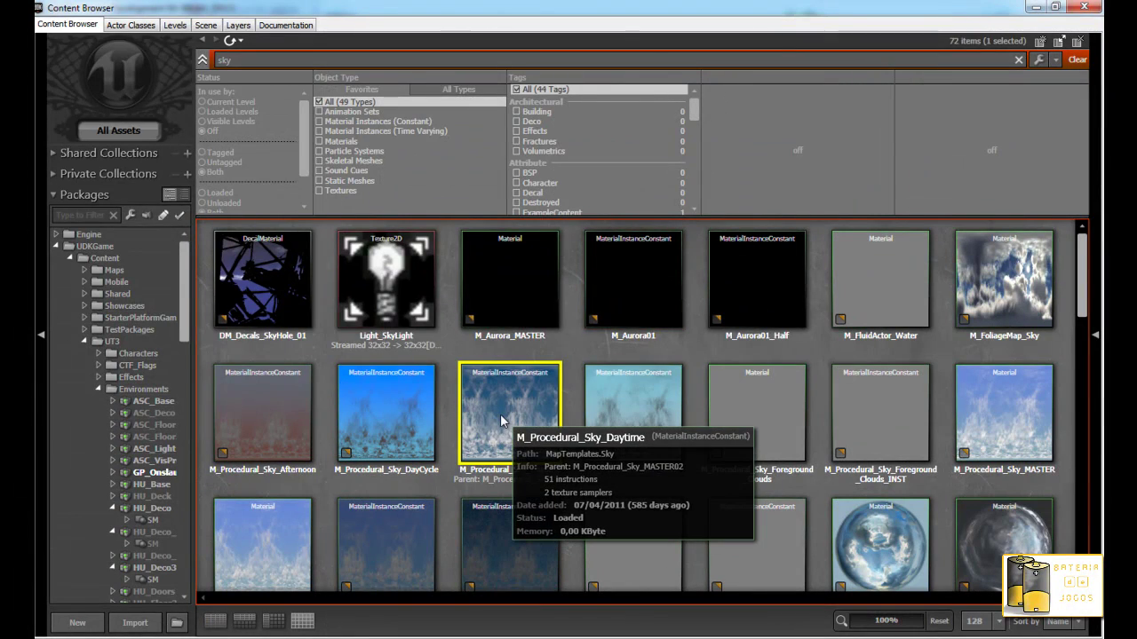
{"action": "double_click", "coordinate": [502, 437]}
{"action": "left_click_drag", "start_coordinate": [464, 265], "coordinate": [559, 259]}
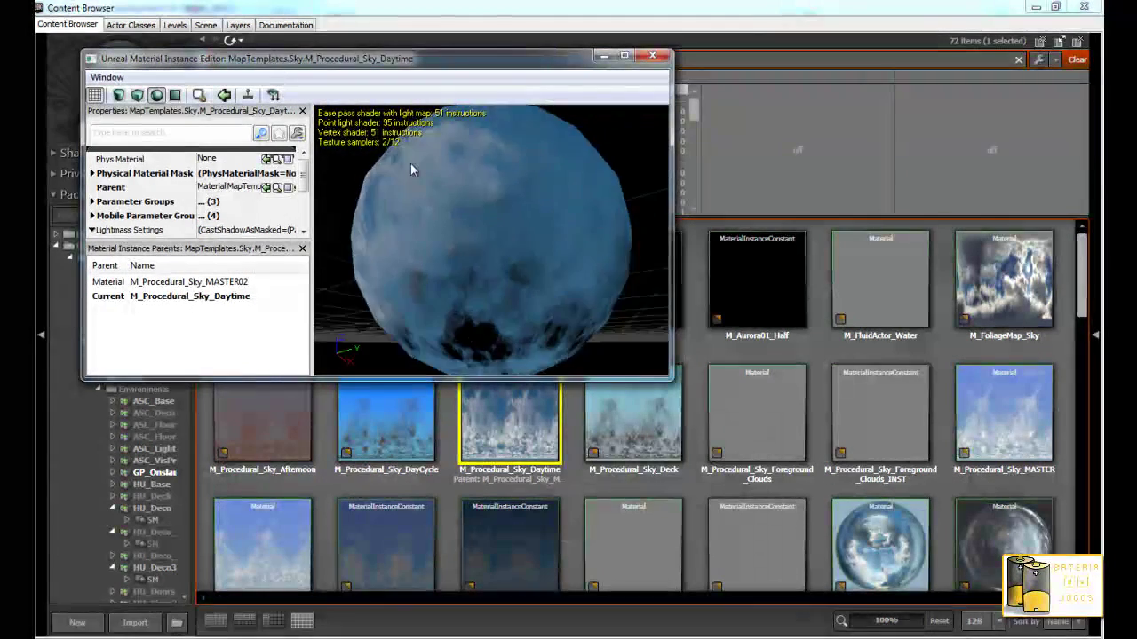
{"action": "left_click", "coordinate": [652, 57]}
{"action": "double_click", "coordinate": [1018, 284]}
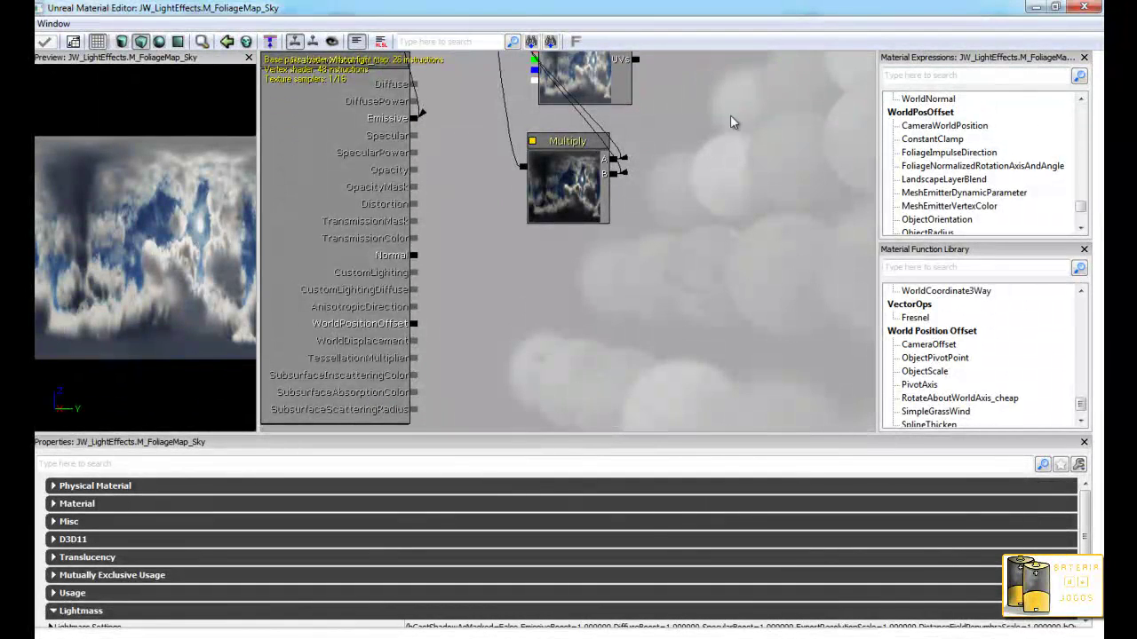
{"action": "left_click", "coordinate": [1096, 7]}
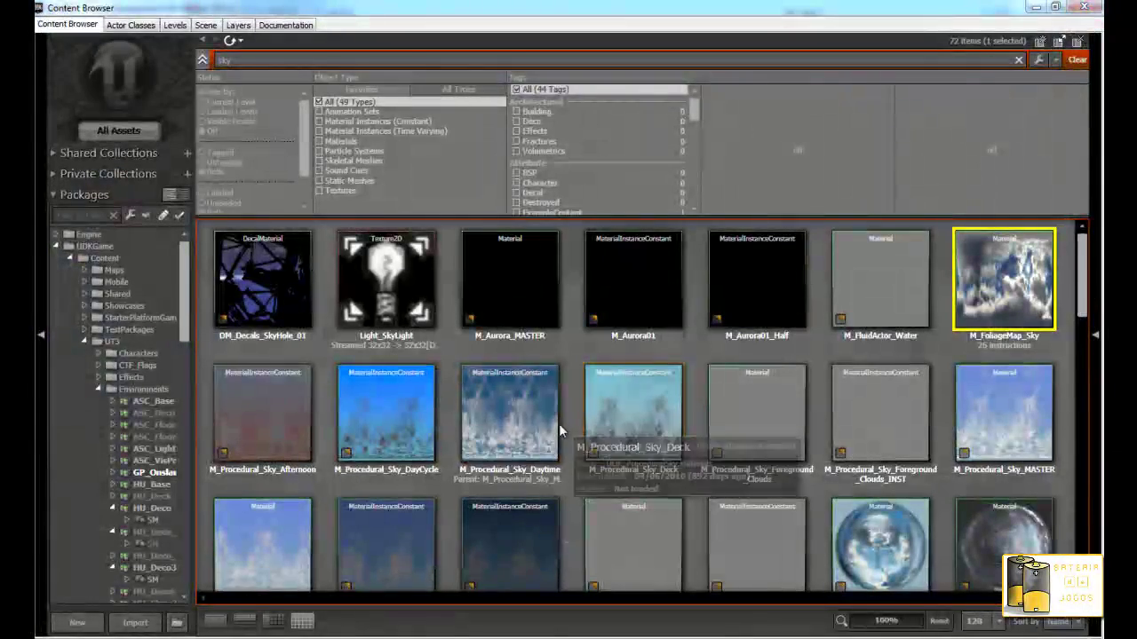
- Select the sky and Sunset02 materials and inspect M_SkyDome_04 in its editor
{"action": "left_click", "coordinate": [512, 414]}
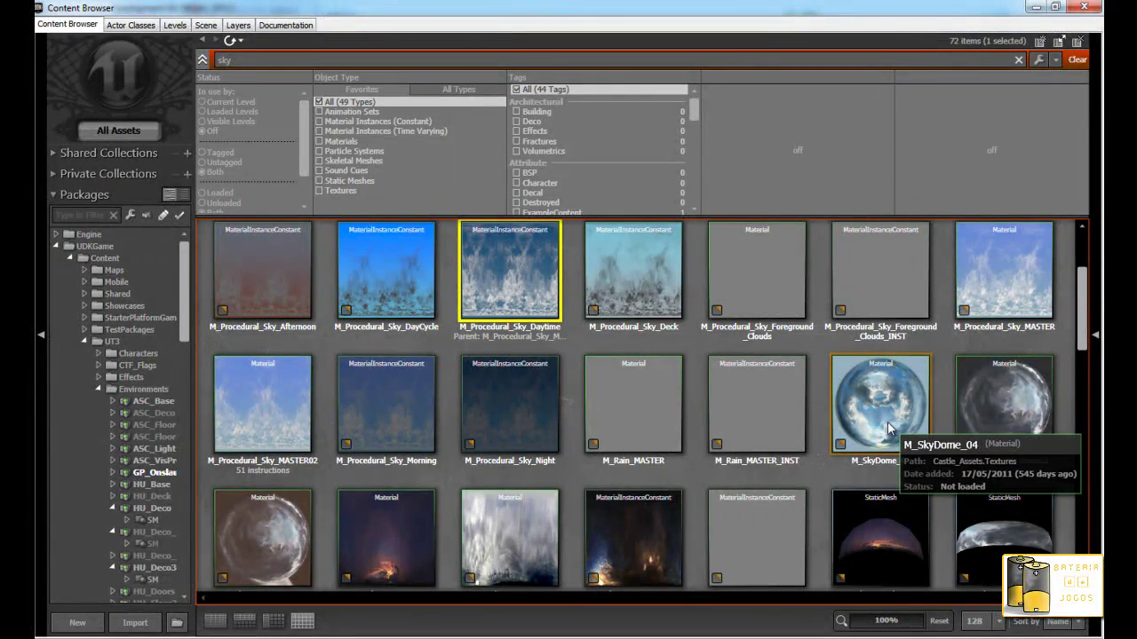
{"action": "scroll", "coordinate": [888, 428], "scroll_direction": "down", "scroll_amount": 2}
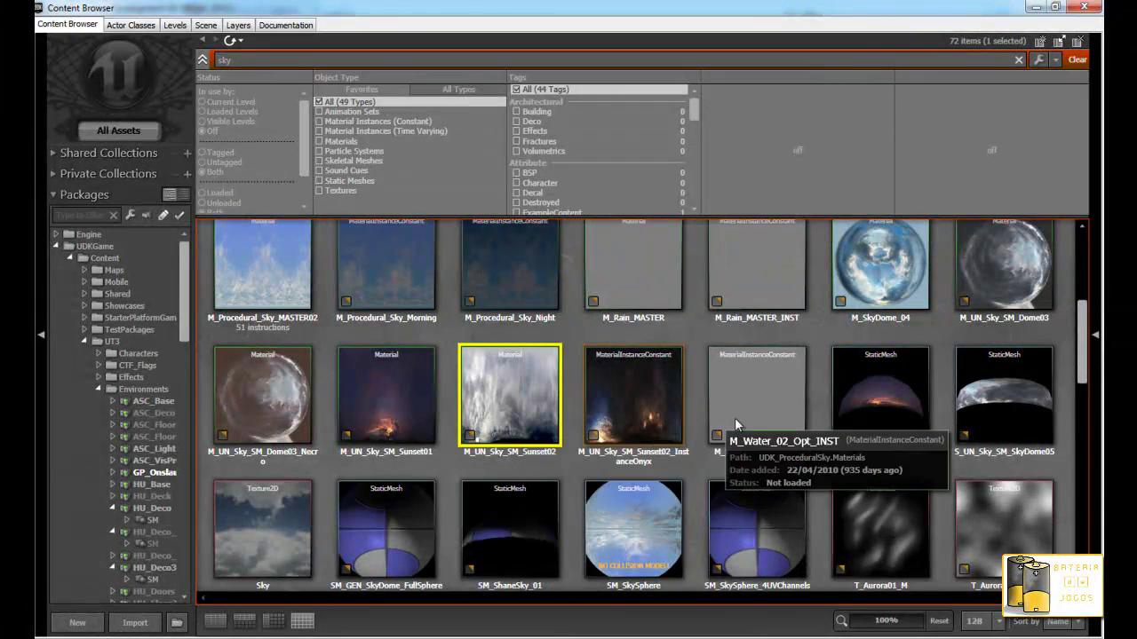
{"action": "left_click", "coordinate": [612, 396]}
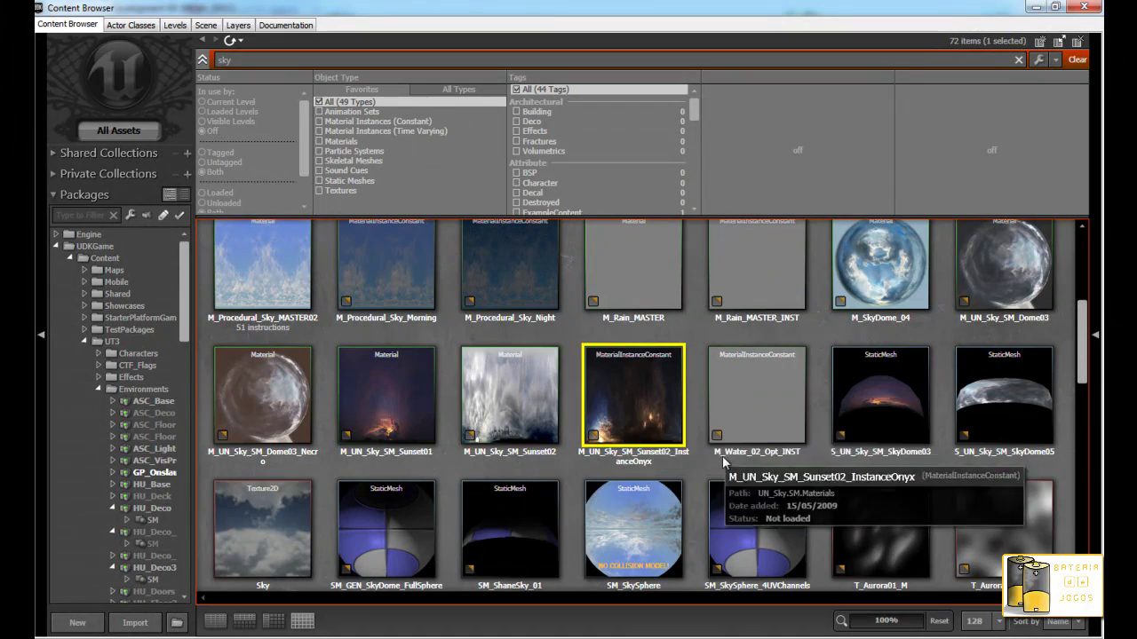
{"action": "double_click", "coordinate": [880, 266]}
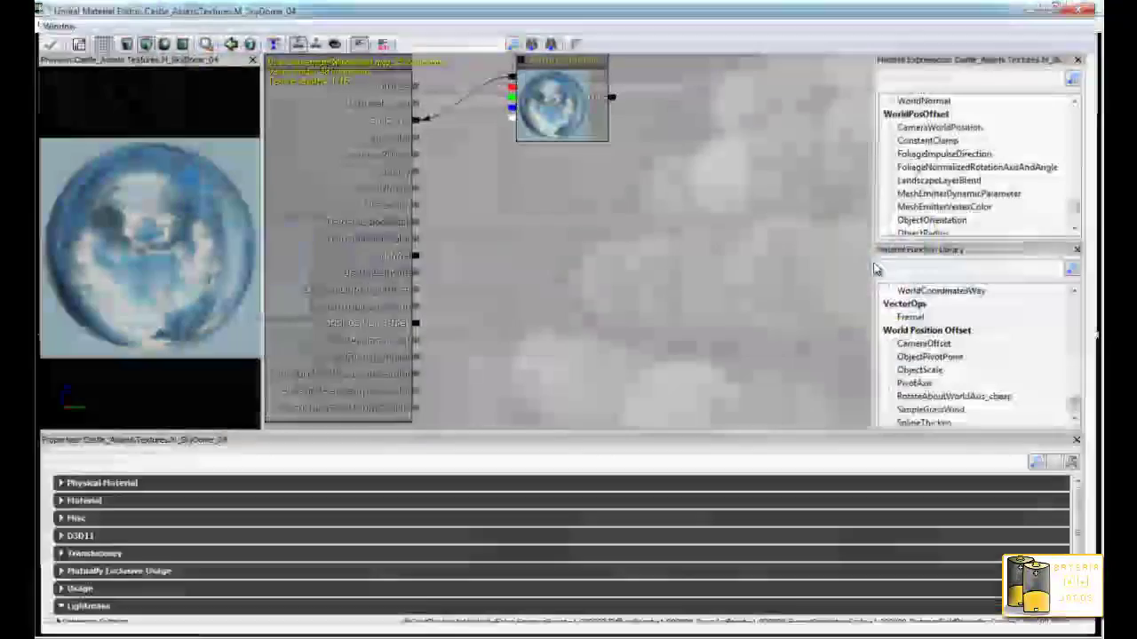
{"action": "left_click", "coordinate": [1085, 9]}
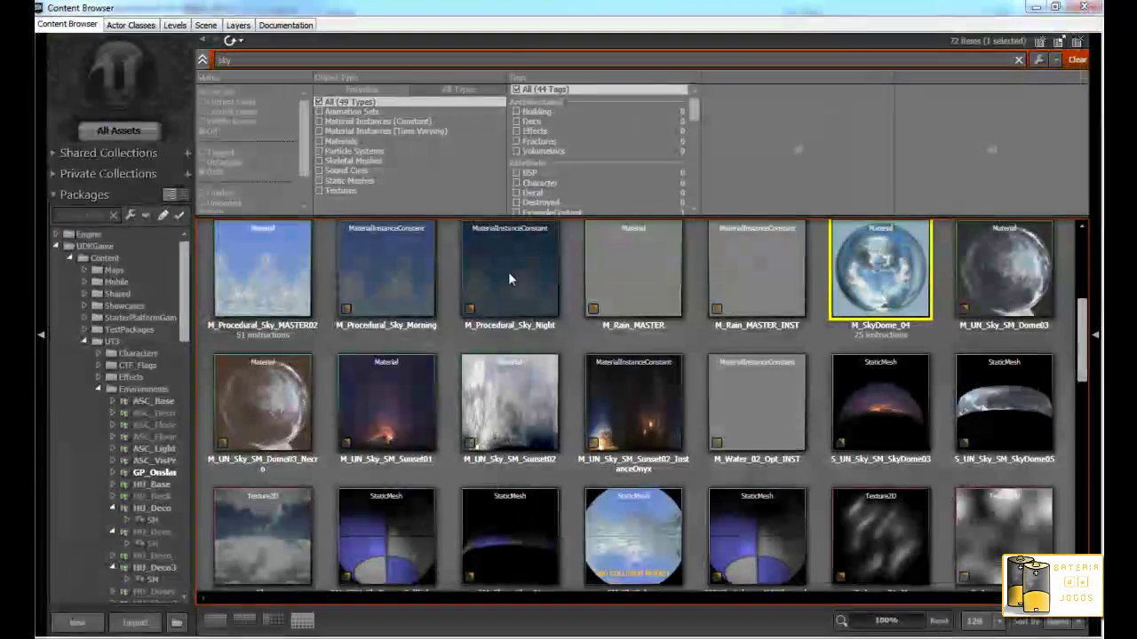
- Select the Dome03_Necro material, Sky and T_REF_Replacement textures, then minimize the Content Browser
{"action": "left_click", "coordinate": [286, 429]}
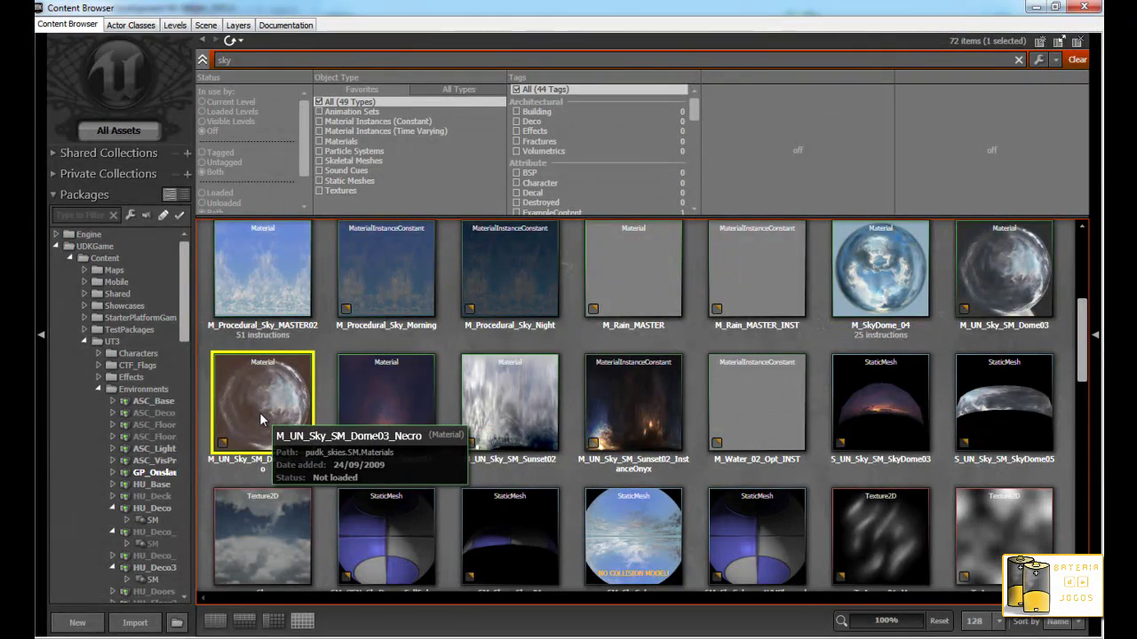
{"action": "scroll", "coordinate": [260, 419], "scroll_direction": "down", "scroll_amount": 2}
{"action": "left_click", "coordinate": [259, 408]}
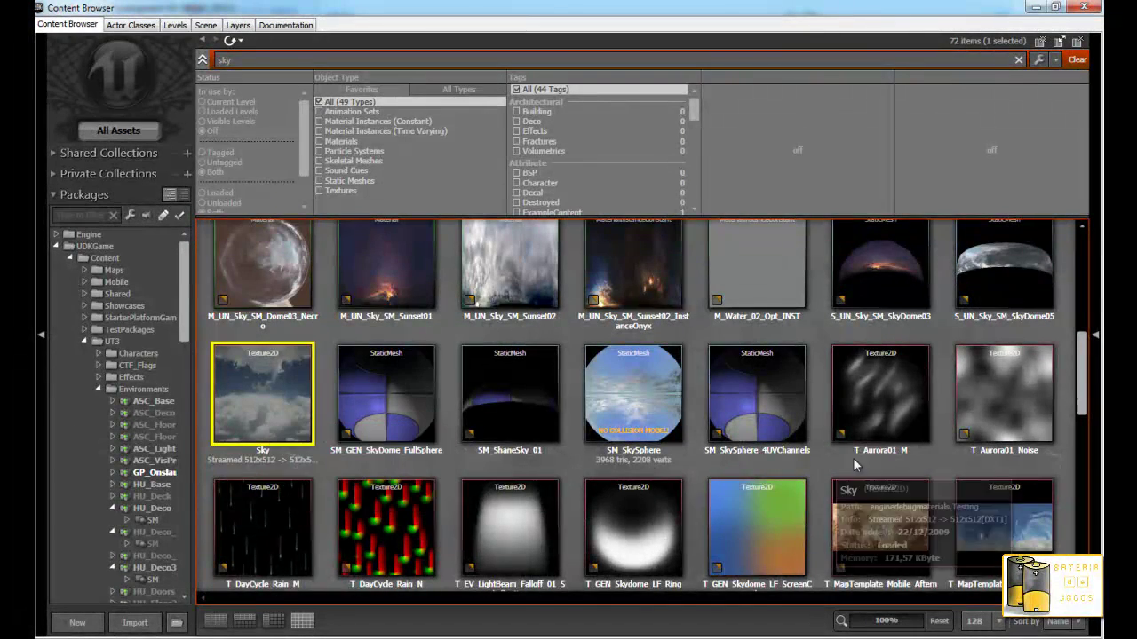
{"action": "scroll", "coordinate": [855, 464], "scroll_direction": "down", "scroll_amount": 2}
{"action": "scroll", "coordinate": [890, 440], "scroll_direction": "down", "scroll_amount": 2}
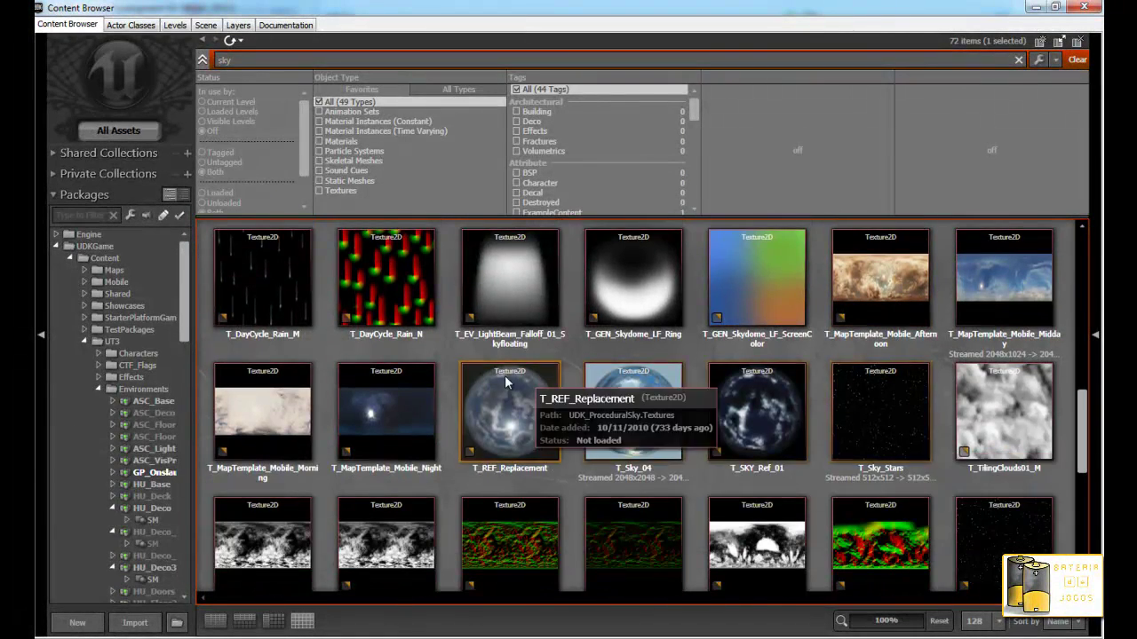
{"action": "left_click", "coordinate": [511, 417]}
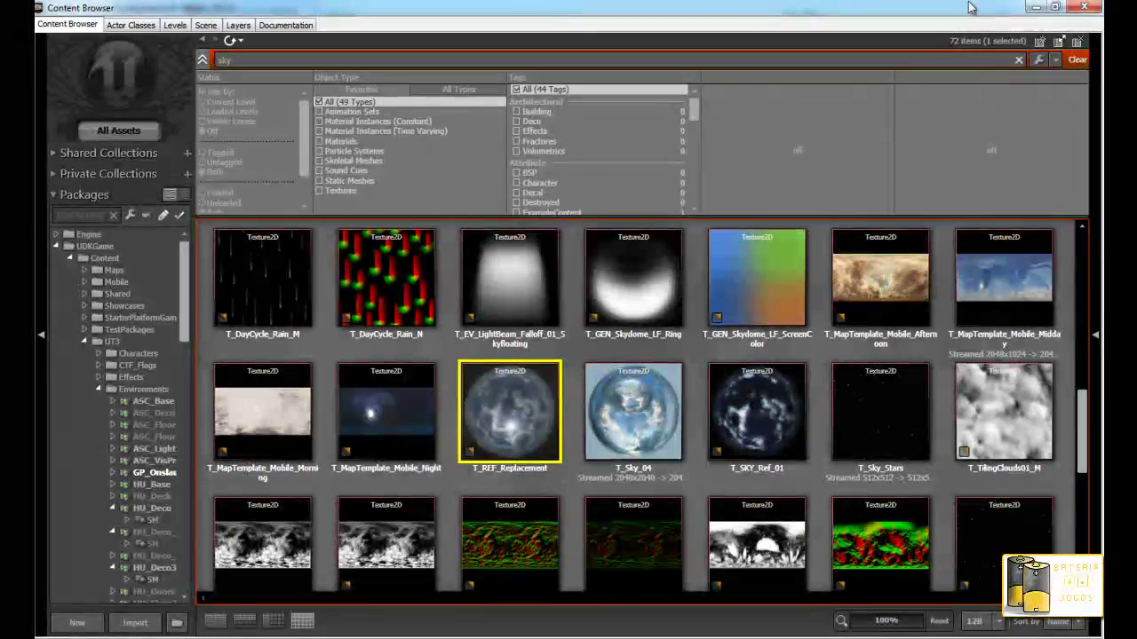
{"action": "left_click", "coordinate": [1034, 8]}
- Start File > New Level, then cancel the New Map dialog
{"action": "left_click", "coordinate": [43, 22]}
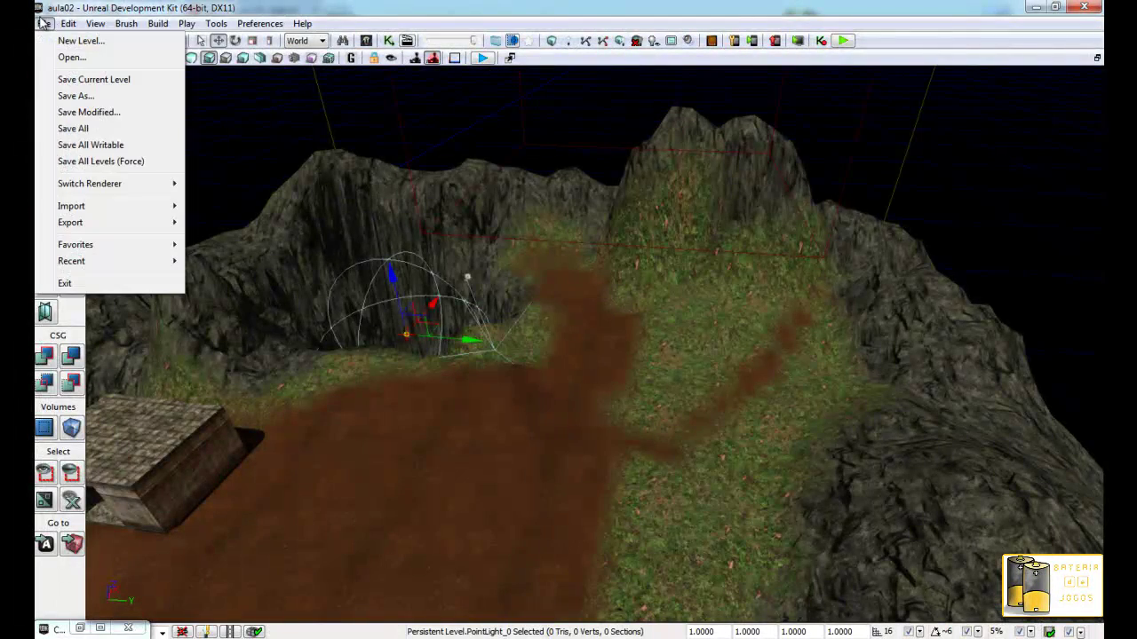
{"action": "left_click", "coordinate": [62, 41]}
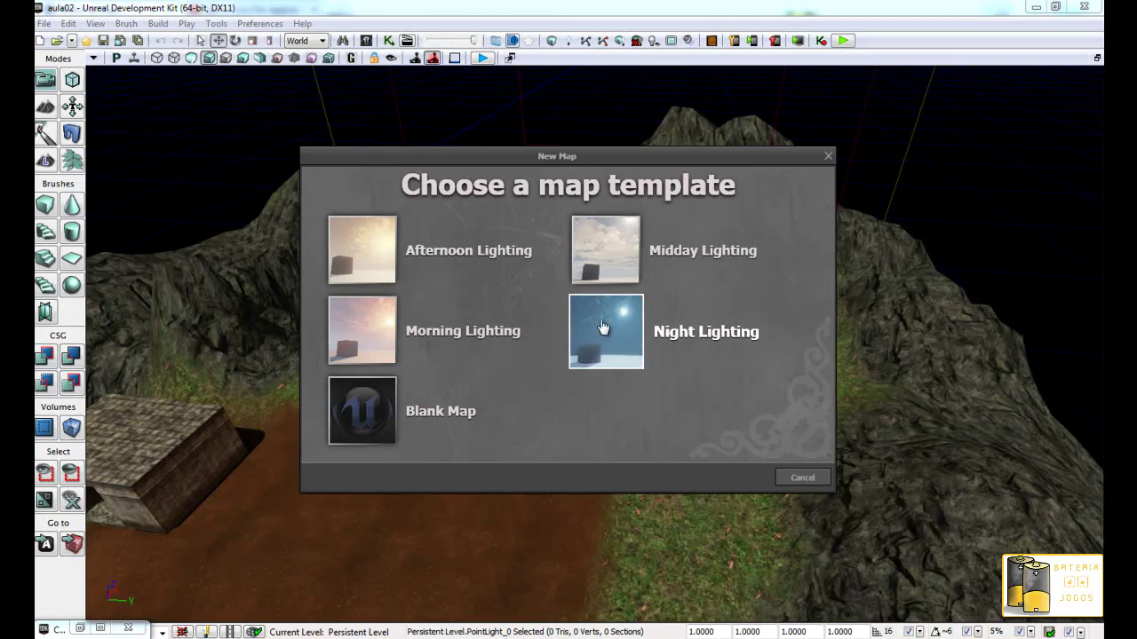
{"action": "left_click", "coordinate": [828, 157]}
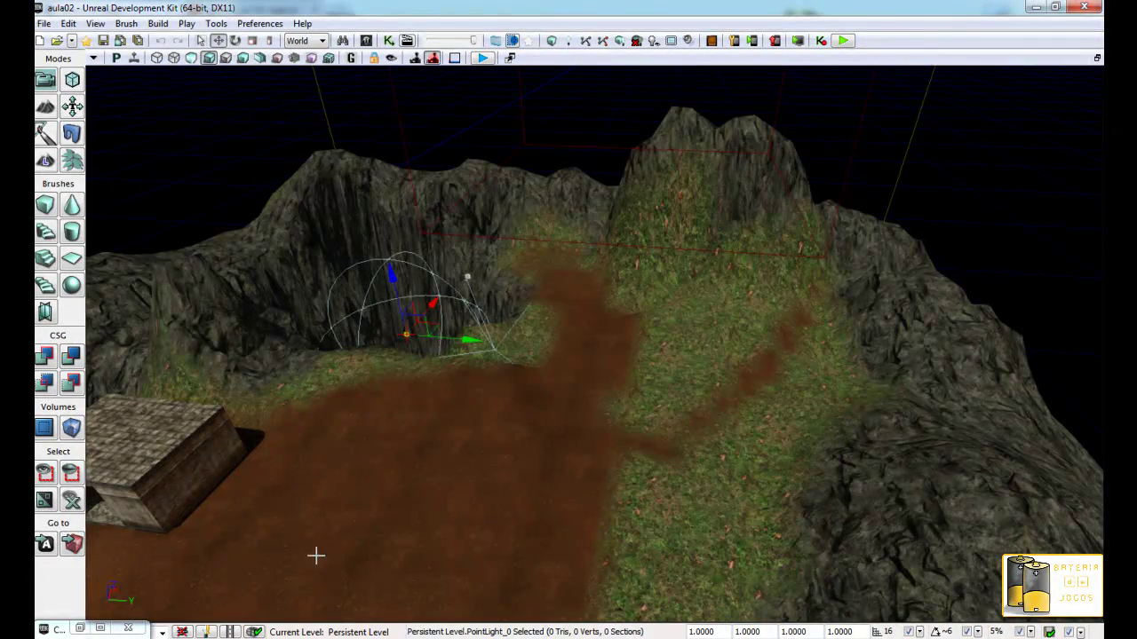
- Restore the Content Browser and scroll the 'sky' results to S_UN_Sky_SM_SkyDome03
{"action": "left_click", "coordinate": [101, 630]}
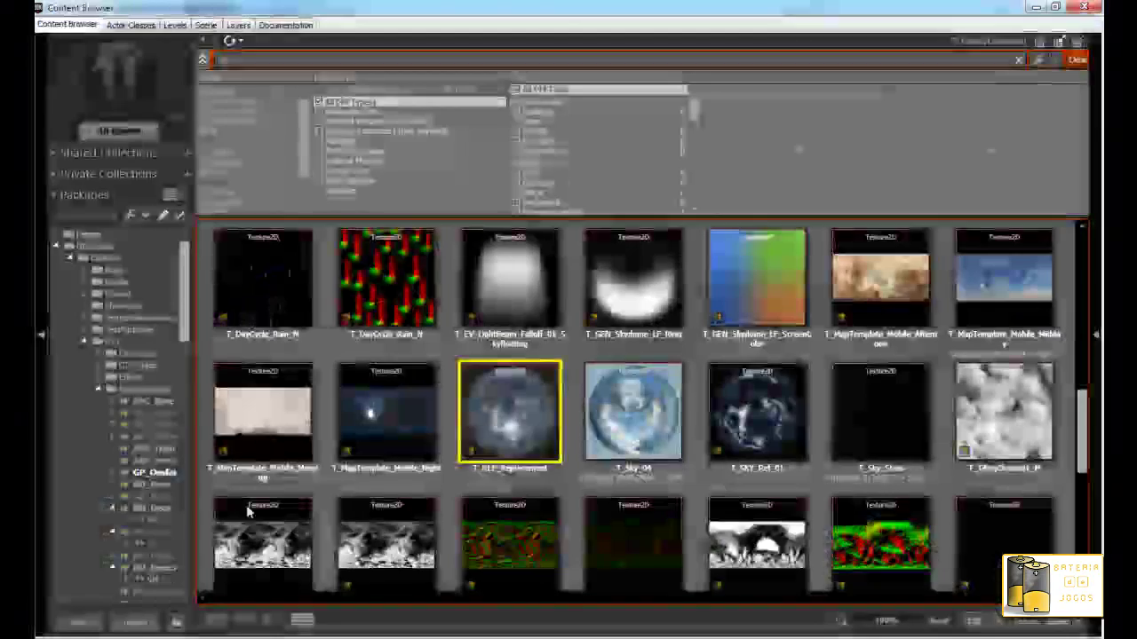
{"action": "scroll", "coordinate": [885, 423], "scroll_direction": "down", "scroll_amount": 2}
{"action": "scroll", "coordinate": [884, 423], "scroll_direction": "down", "scroll_amount": 2}
{"action": "scroll", "coordinate": [884, 423], "scroll_direction": "down", "scroll_amount": 2}
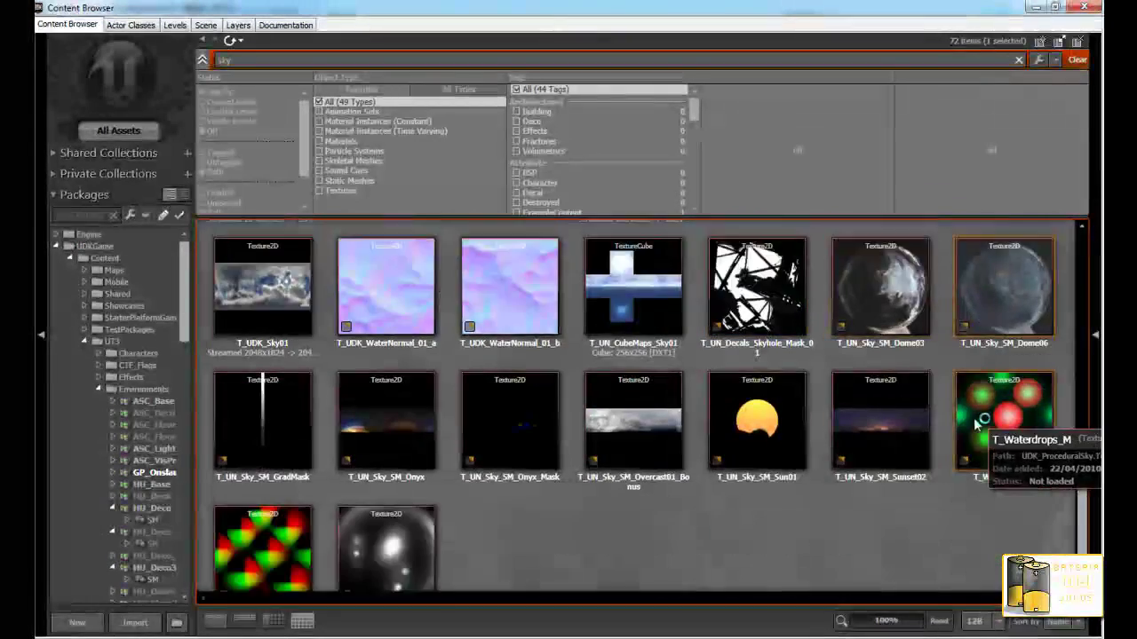
{"action": "scroll", "coordinate": [930, 425], "scroll_direction": "up", "scroll_amount": 2}
{"action": "scroll", "coordinate": [738, 432], "scroll_direction": "up", "scroll_amount": 2}
{"action": "scroll", "coordinate": [738, 433], "scroll_direction": "up", "scroll_amount": 2}
{"action": "scroll", "coordinate": [738, 432], "scroll_direction": "up", "scroll_amount": 2}
{"action": "scroll", "coordinate": [738, 432], "scroll_direction": "down", "scroll_amount": 1}
{"action": "scroll", "coordinate": [865, 489], "scroll_direction": "down", "scroll_amount": 1}
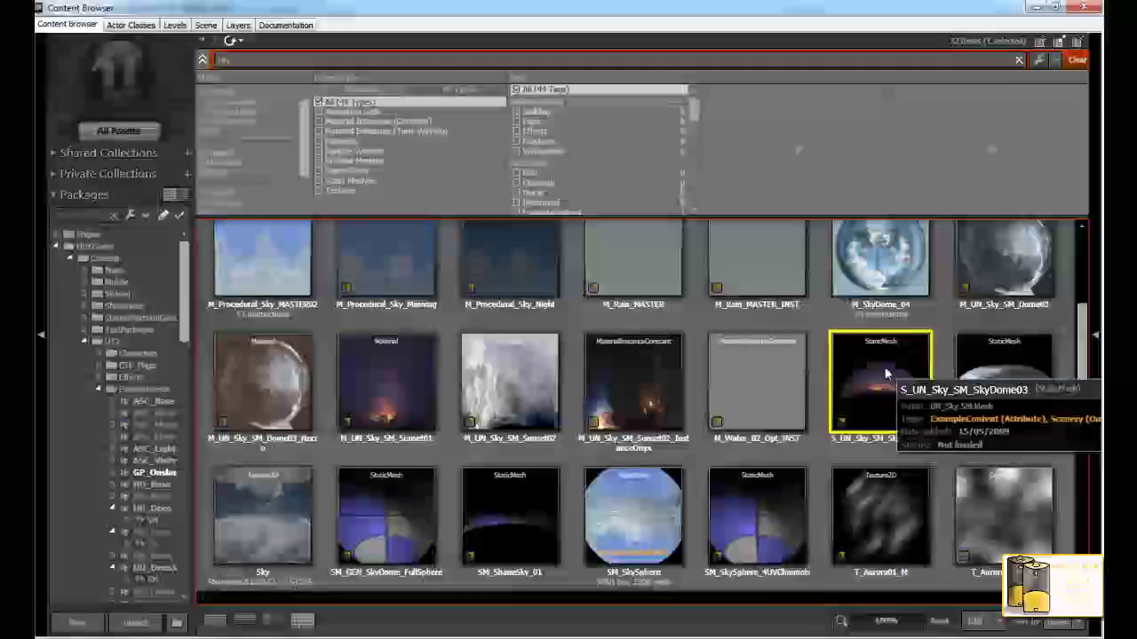
{"action": "double_click", "coordinate": [886, 374]}
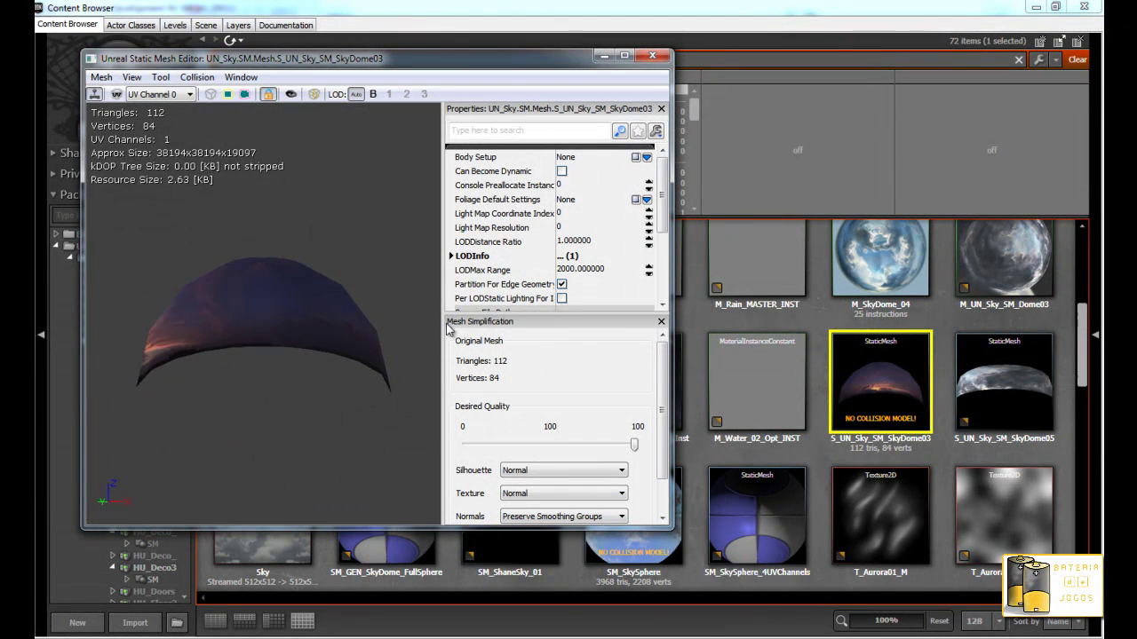
{"action": "mouse_move", "coordinate": [276, 391]}
{"action": "left_mouse_down"}
{"action": "mouse_move", "coordinate": [278, 166]}
{"action": "mouse_move", "coordinate": [443, 405]}
{"action": "left_mouse_up"}
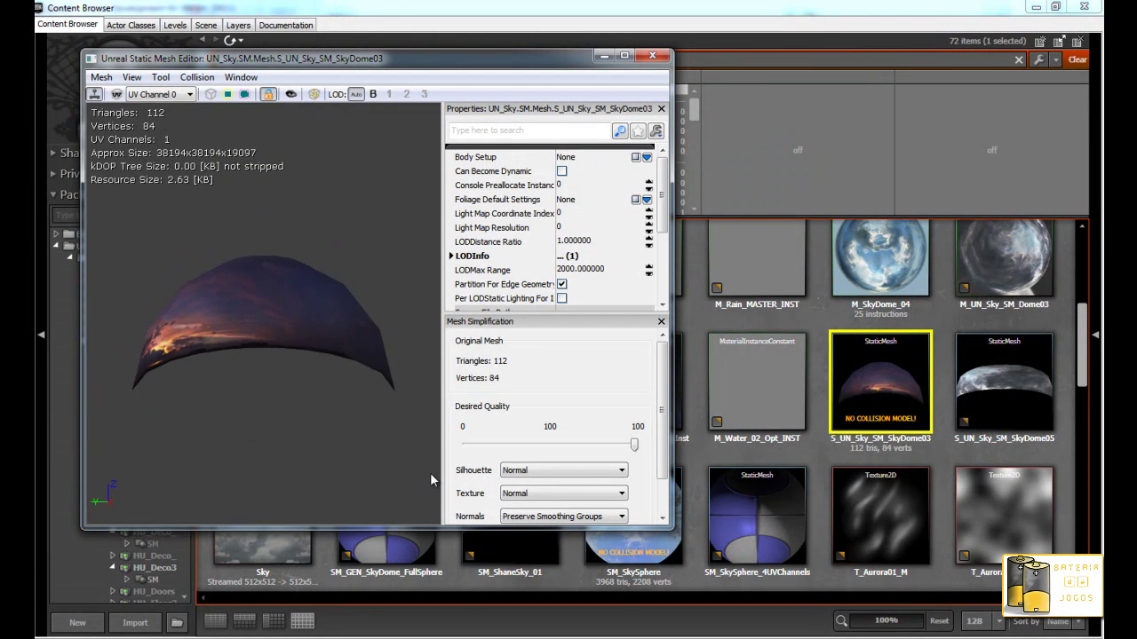
{"action": "left_click_drag", "start_coordinate": [167, 531], "coordinate": [89, 106]}
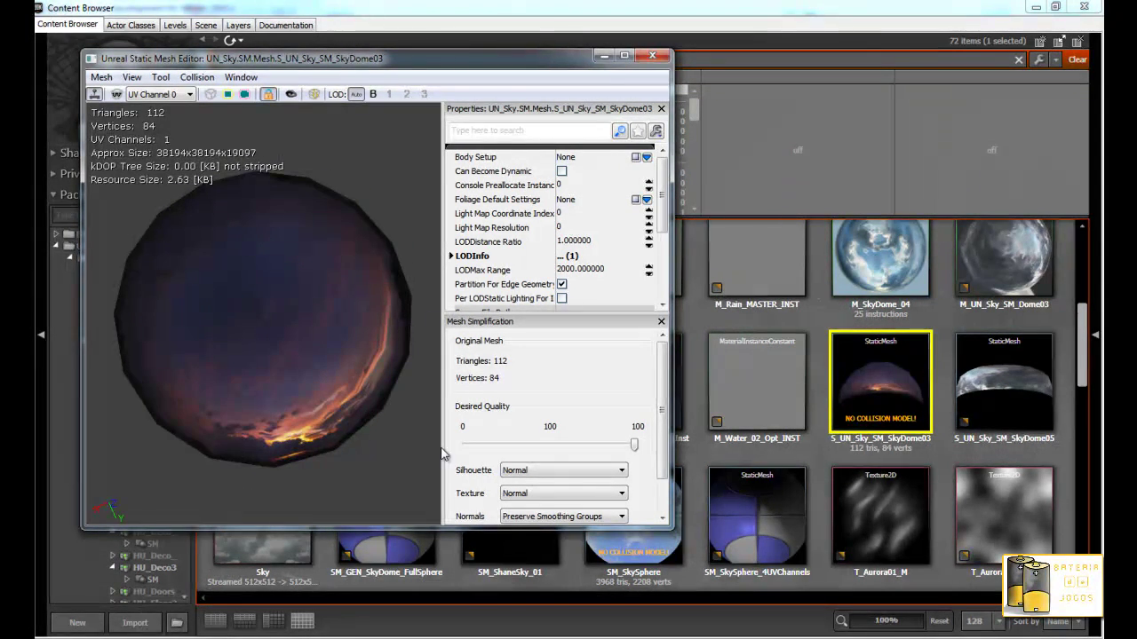
{"action": "mouse_move", "coordinate": [257, 311]}
{"action": "left_mouse_down"}
{"action": "mouse_move", "coordinate": [240, 531]}
{"action": "mouse_move", "coordinate": [219, 318]}
{"action": "left_mouse_up"}
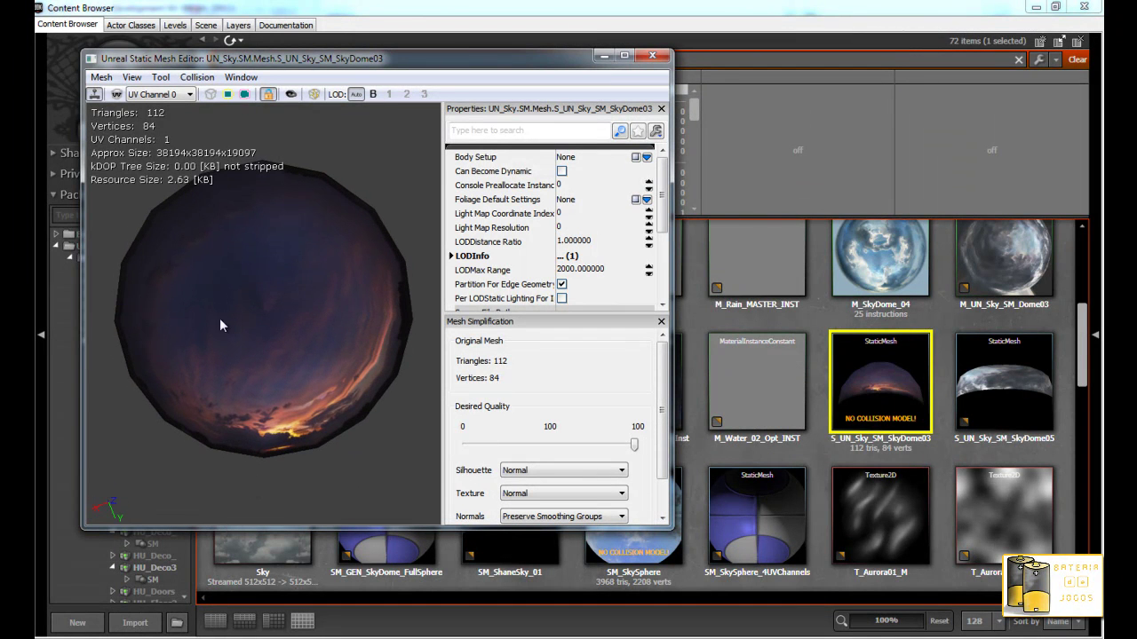
{"action": "left_click_drag", "start_coordinate": [243, 308], "coordinate": [230, 457]}
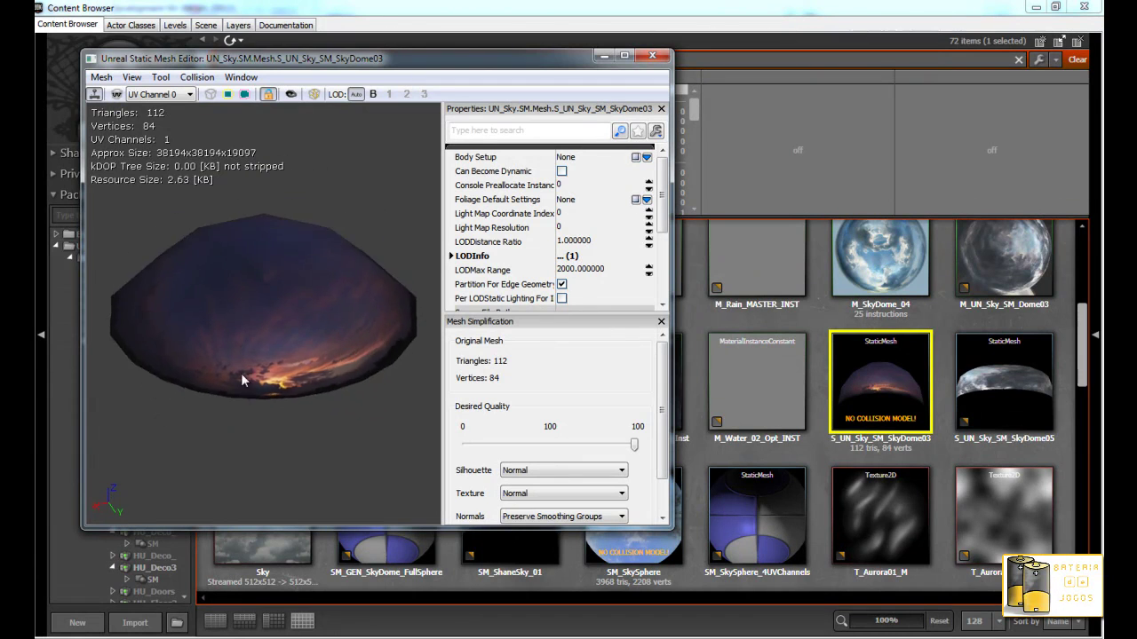
{"action": "left_click", "coordinate": [651, 57]}
- Move the Content Browser aside and add S_UN_Sky_SM_SkyDome03 at a spot on the terrain
{"action": "left_click", "coordinate": [1055, 7]}
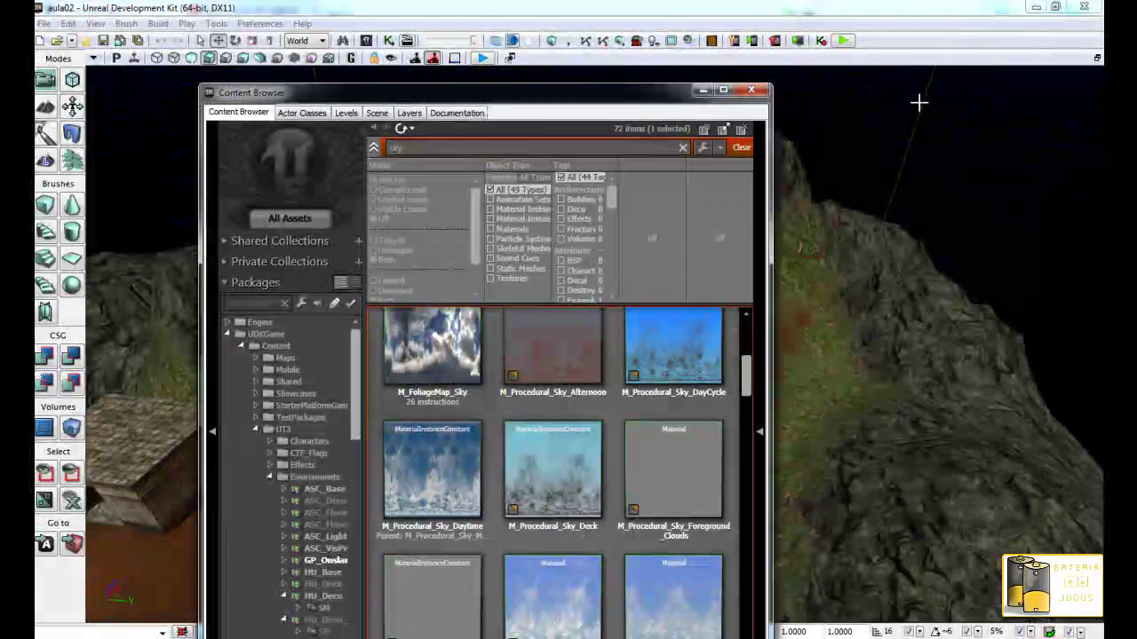
{"action": "scroll", "coordinate": [711, 417], "scroll_direction": "down", "scroll_amount": 4}
{"action": "scroll", "coordinate": [711, 427], "scroll_direction": "down", "scroll_amount": 4}
{"action": "scroll", "coordinate": [711, 428], "scroll_direction": "down", "scroll_amount": 1}
{"action": "left_click_drag", "start_coordinate": [522, 105], "coordinate": [840, 67]}
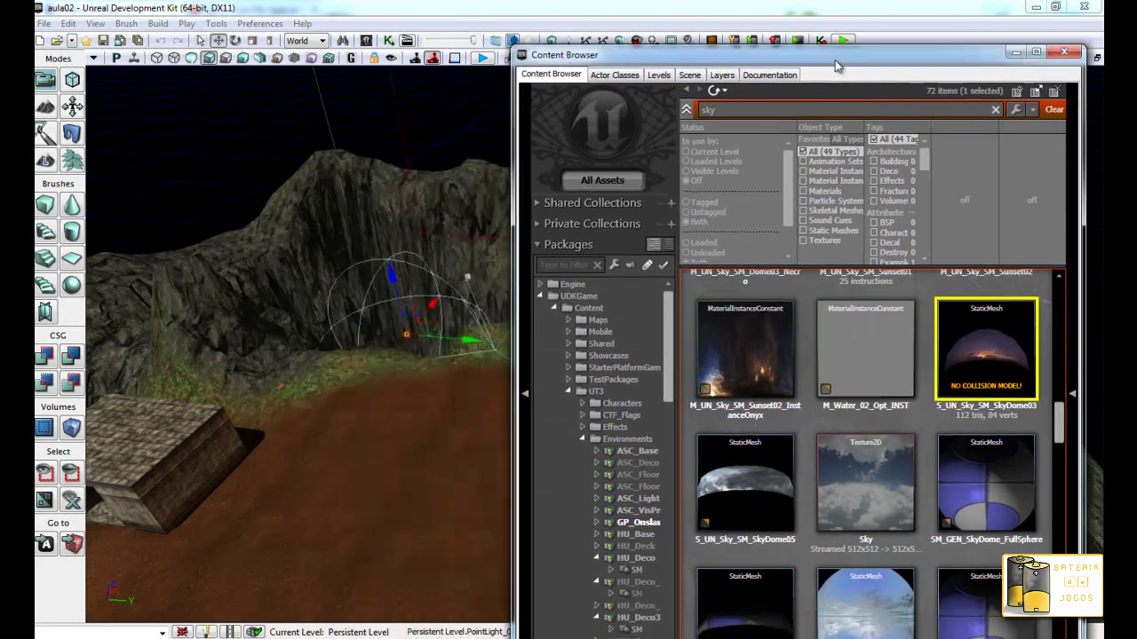
{"action": "right_click", "coordinate": [371, 506]}
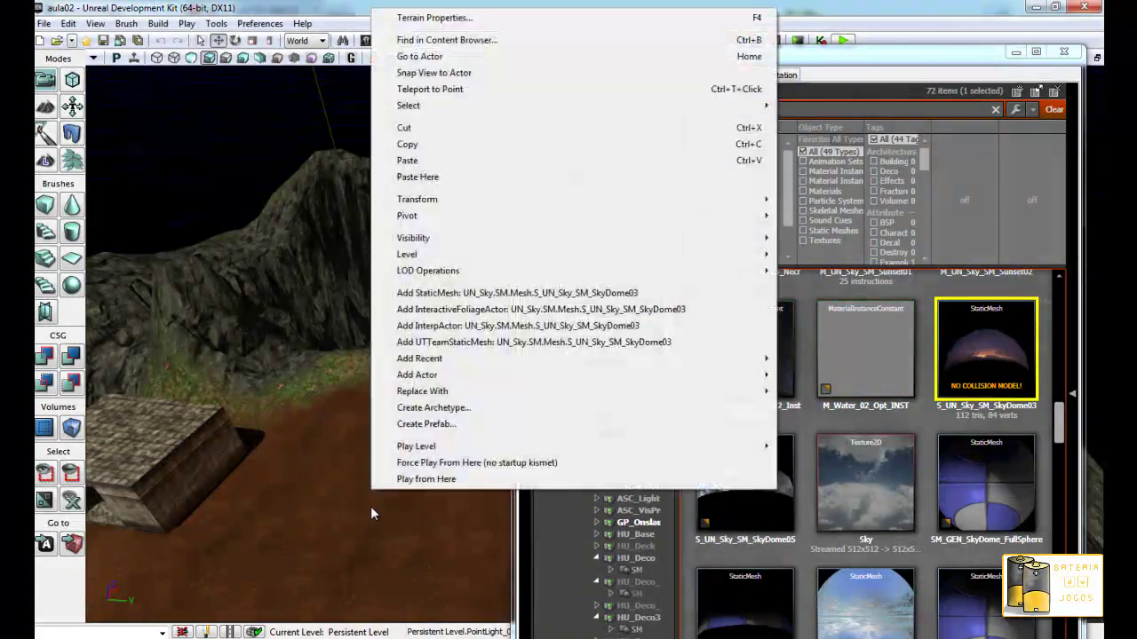
{"action": "left_click", "coordinate": [460, 296]}
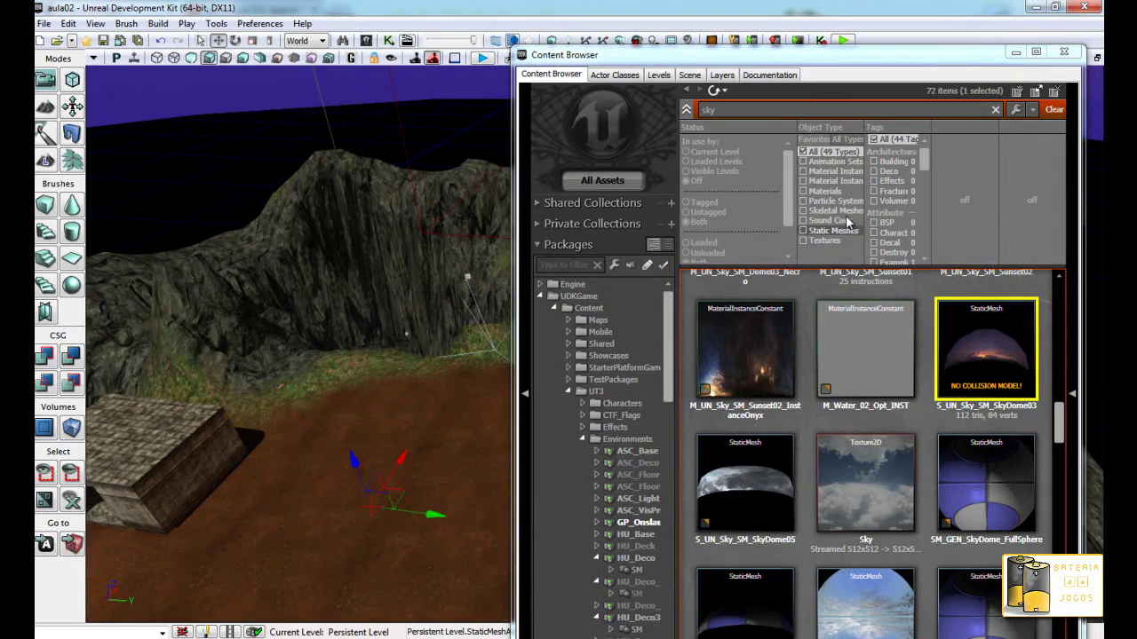
- Close the browser, orbit around to select the new sky dome, and restore the four-view layout
{"action": "left_click", "coordinate": [1062, 53]}
{"action": "left_click_drag", "start_coordinate": [538, 358], "coordinate": [343, 396]}
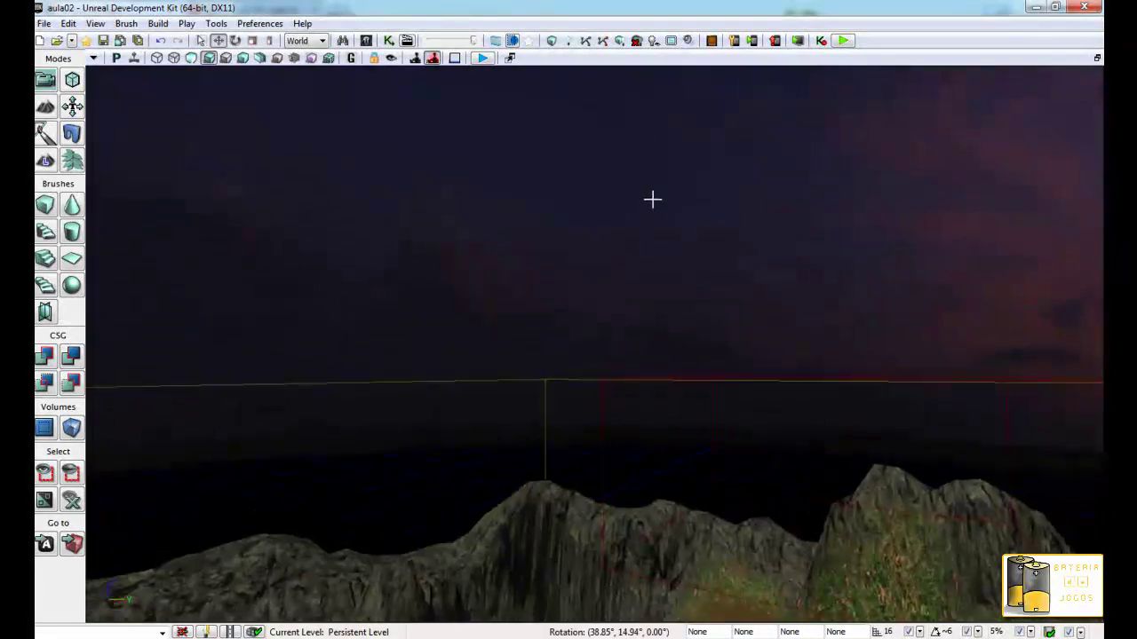
{"action": "right_click_drag", "start_coordinate": [470, 357], "coordinate": [658, 346]}
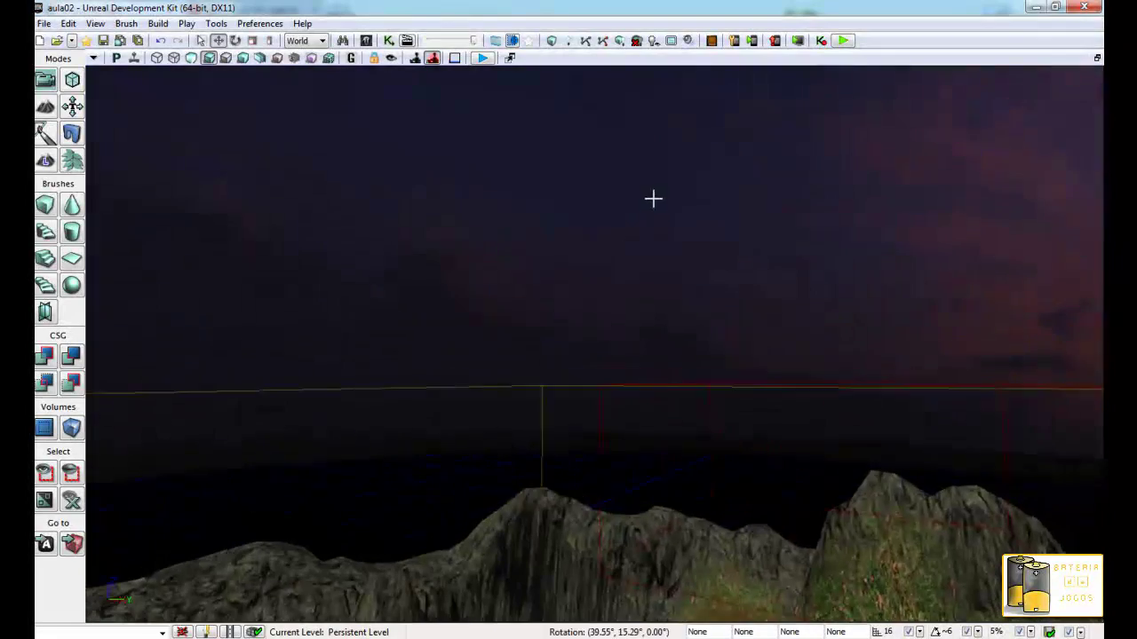
{"action": "left_click", "coordinate": [703, 343]}
{"action": "mouse_move", "coordinate": [683, 385]}
{"action": "right_mouse_down"}
{"action": "mouse_move", "coordinate": [1035, 406]}
{"action": "mouse_move", "coordinate": [990, 576]}
{"action": "mouse_move", "coordinate": [932, 436]}
{"action": "mouse_move", "coordinate": [858, 522]}
{"action": "mouse_move", "coordinate": [820, 536]}
{"action": "mouse_move", "coordinate": [455, 479]}
{"action": "right_mouse_up"}
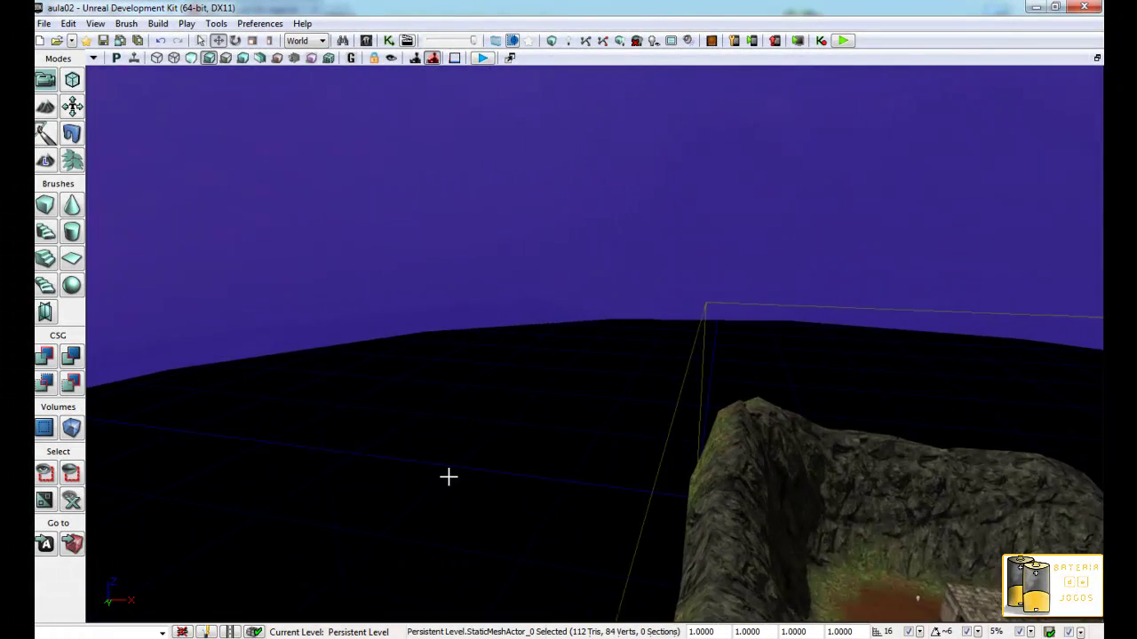
{"action": "mouse_move", "coordinate": [376, 477]}
{"action": "right_mouse_down"}
{"action": "mouse_move", "coordinate": [304, 474]}
{"action": "mouse_move", "coordinate": [215, 340]}
{"action": "mouse_move", "coordinate": [560, 420]}
{"action": "mouse_move", "coordinate": [946, 566]}
{"action": "mouse_move", "coordinate": [969, 604]}
{"action": "mouse_move", "coordinate": [951, 593]}
{"action": "right_mouse_up"}
{"action": "left_click", "coordinate": [1097, 58]}
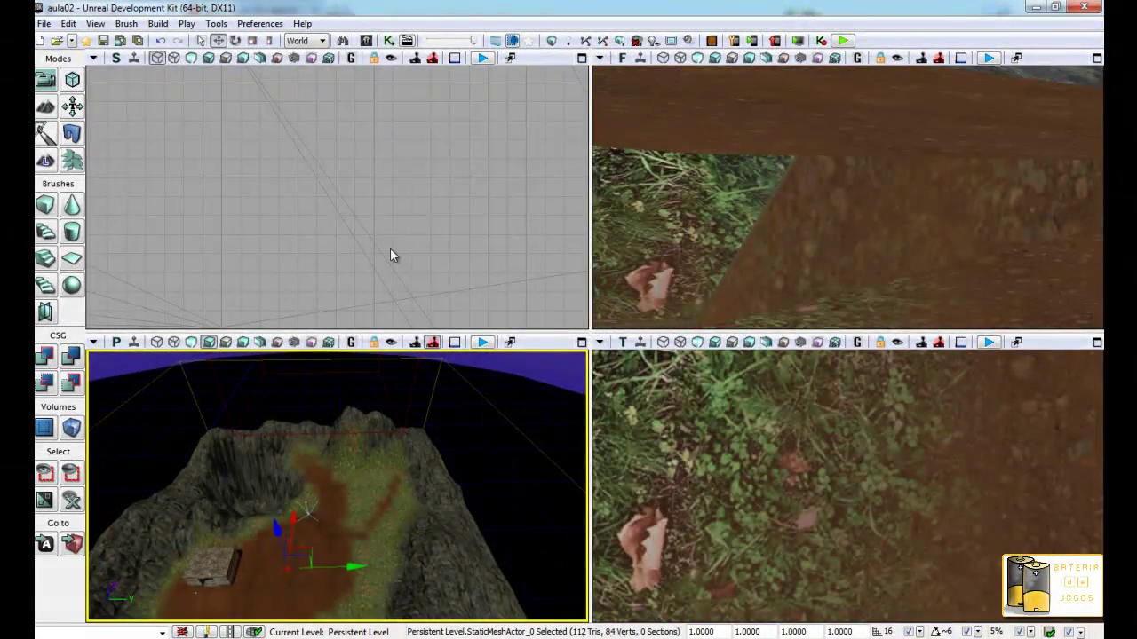
- Activate the top view, frame the sky dome with Home, and zoom the ortho viewports out
{"action": "left_click", "coordinate": [389, 249]}
{"action": "key", "text": "Home"}
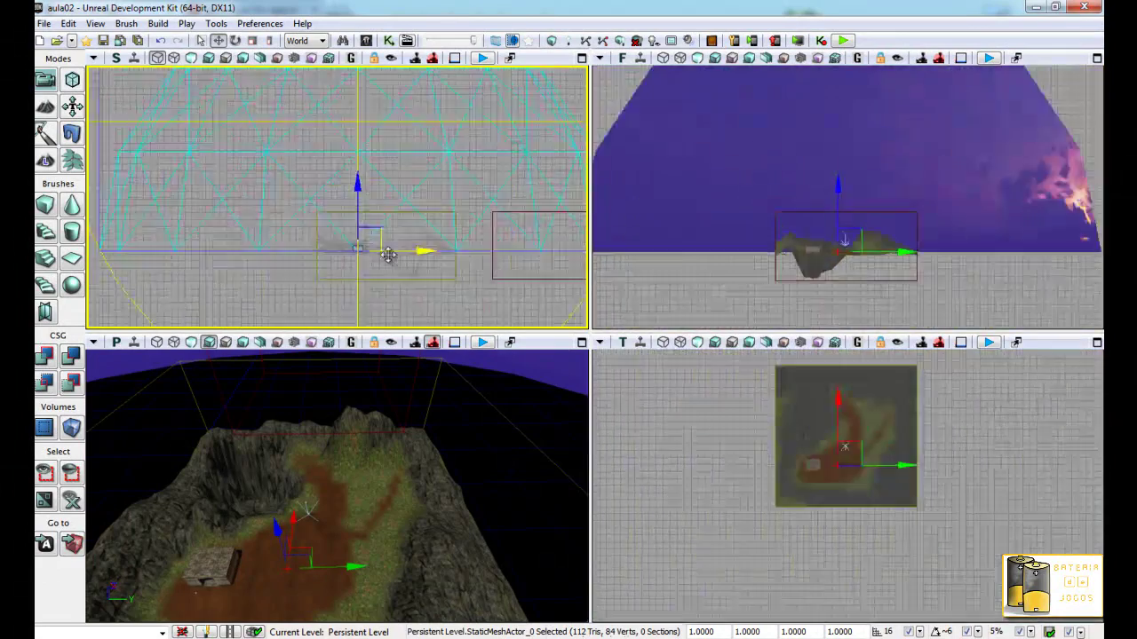
{"action": "scroll", "coordinate": [402, 169], "scroll_direction": "up", "scroll_amount": 3}
{"action": "scroll", "coordinate": [388, 176], "scroll_direction": "down", "scroll_amount": 2}
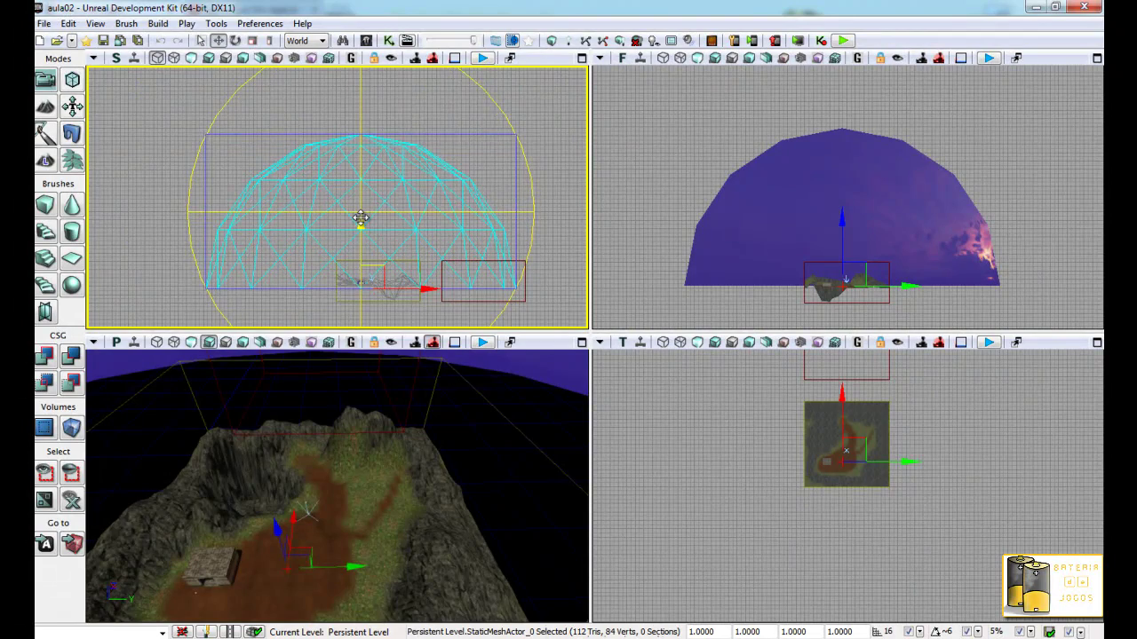
{"action": "scroll", "coordinate": [359, 218], "scroll_direction": "up", "scroll_amount": 3}
{"action": "scroll", "coordinate": [359, 213], "scroll_direction": "up", "scroll_amount": 2}
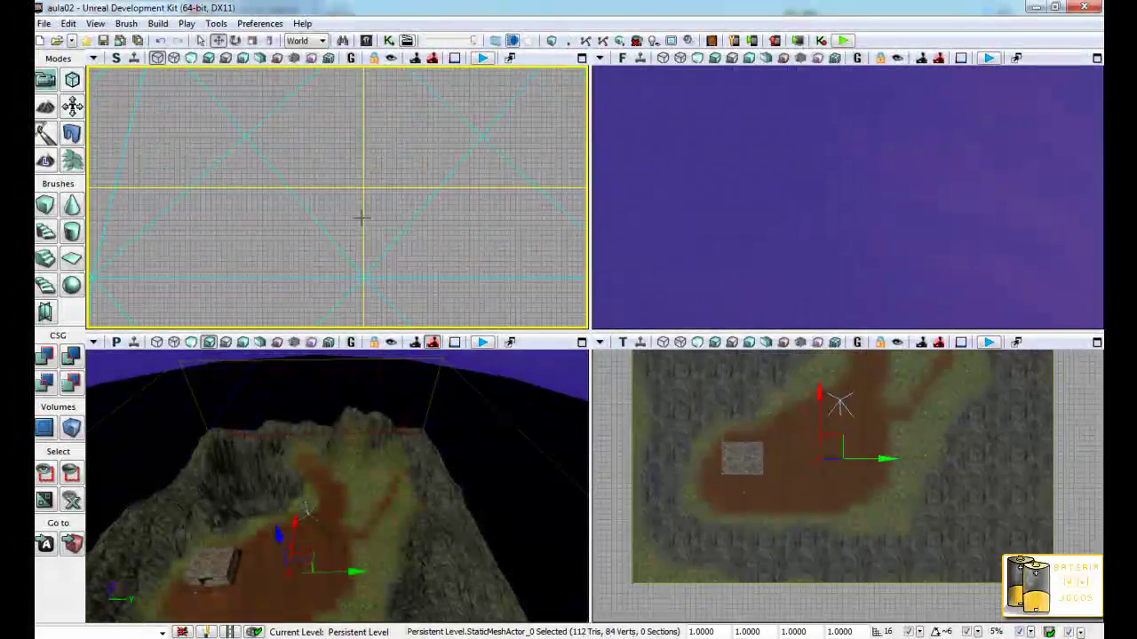
{"action": "scroll", "coordinate": [376, 122], "scroll_direction": "down", "scroll_amount": 3}
{"action": "scroll", "coordinate": [420, 192], "scroll_direction": "down", "scroll_amount": 3}
{"action": "scroll", "coordinate": [420, 181], "scroll_direction": "up", "scroll_amount": 3}
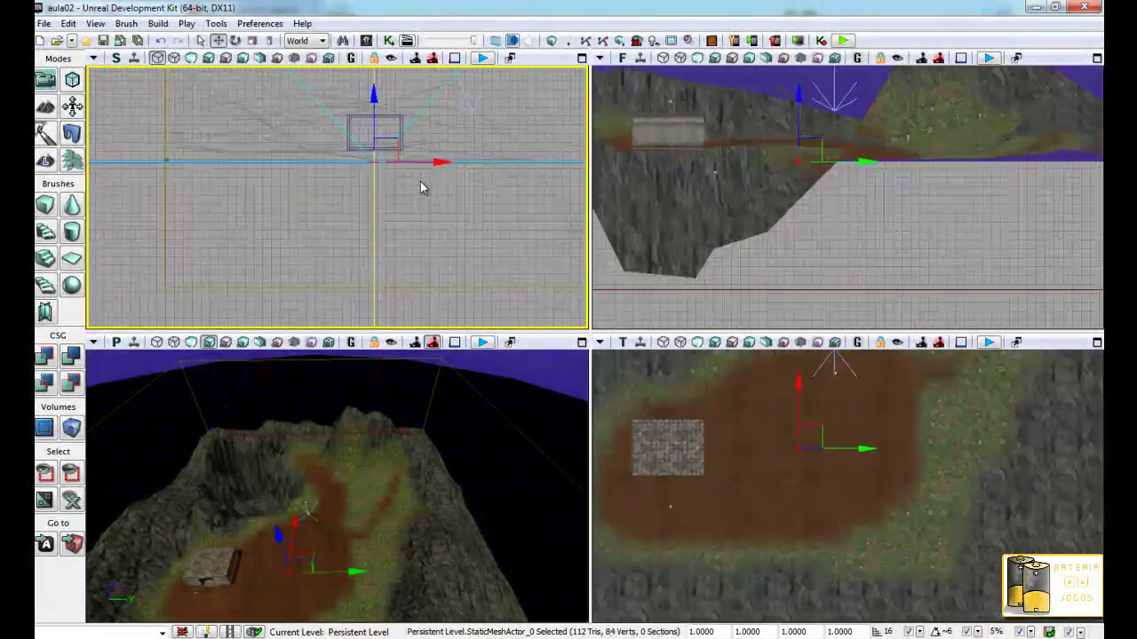
{"action": "scroll", "coordinate": [417, 182], "scroll_direction": "up", "scroll_amount": 3}
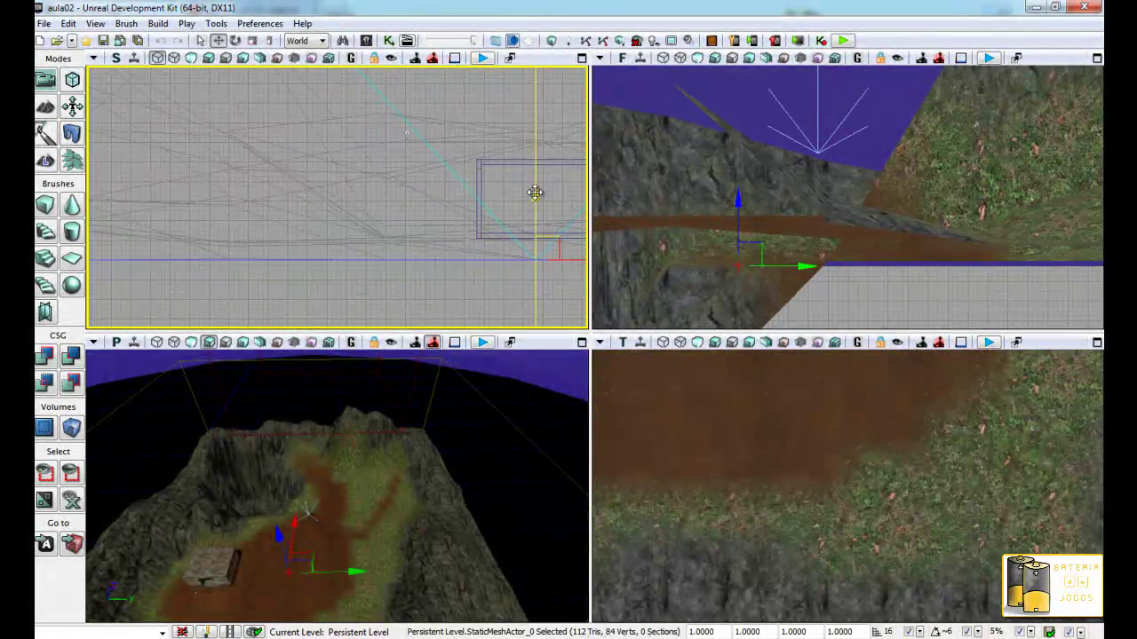
{"action": "scroll", "coordinate": [534, 193], "scroll_direction": "down", "scroll_amount": 3}
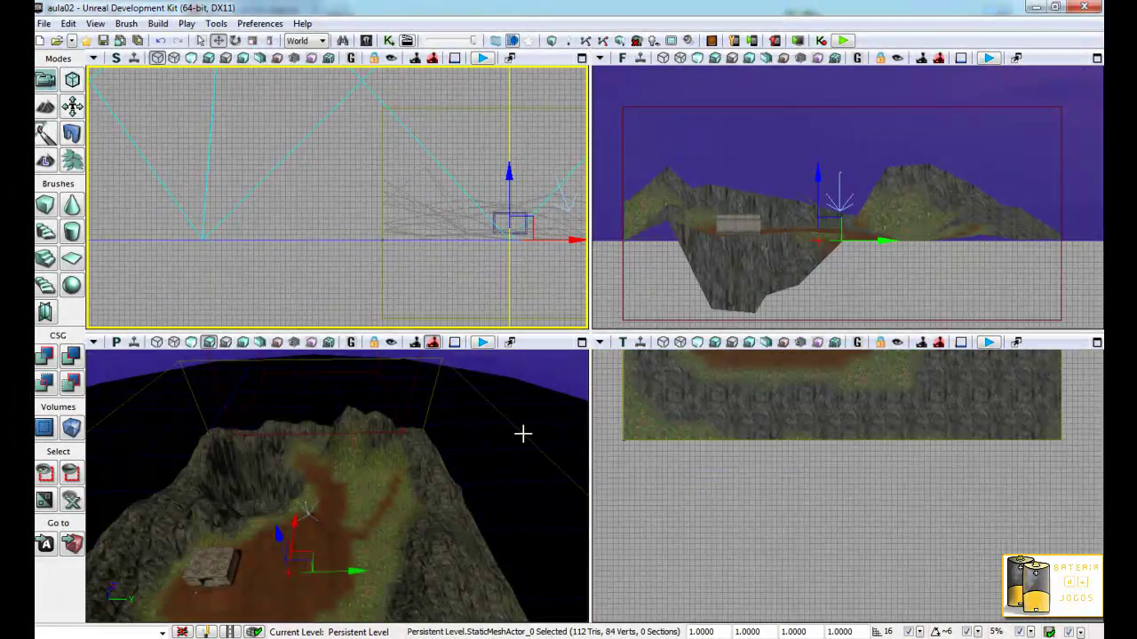
- Select the Lightmass Importance Volume and maximize the perspective viewport
{"action": "left_click", "coordinate": [522, 433]}
{"action": "left_click", "coordinate": [581, 341]}
{"action": "right_click_drag", "start_coordinate": [531, 391], "coordinate": [518, 391]}
- Play the map from a terrain spot, continuing past the missing packages warning
{"action": "right_click", "coordinate": [500, 411]}
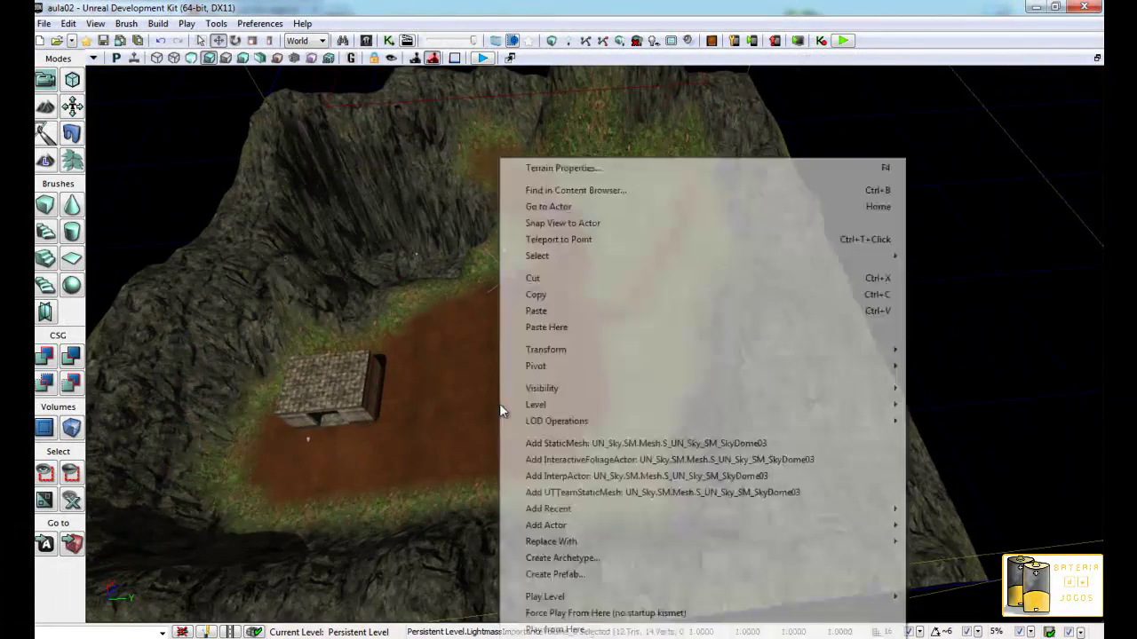
{"action": "left_click", "coordinate": [571, 629]}
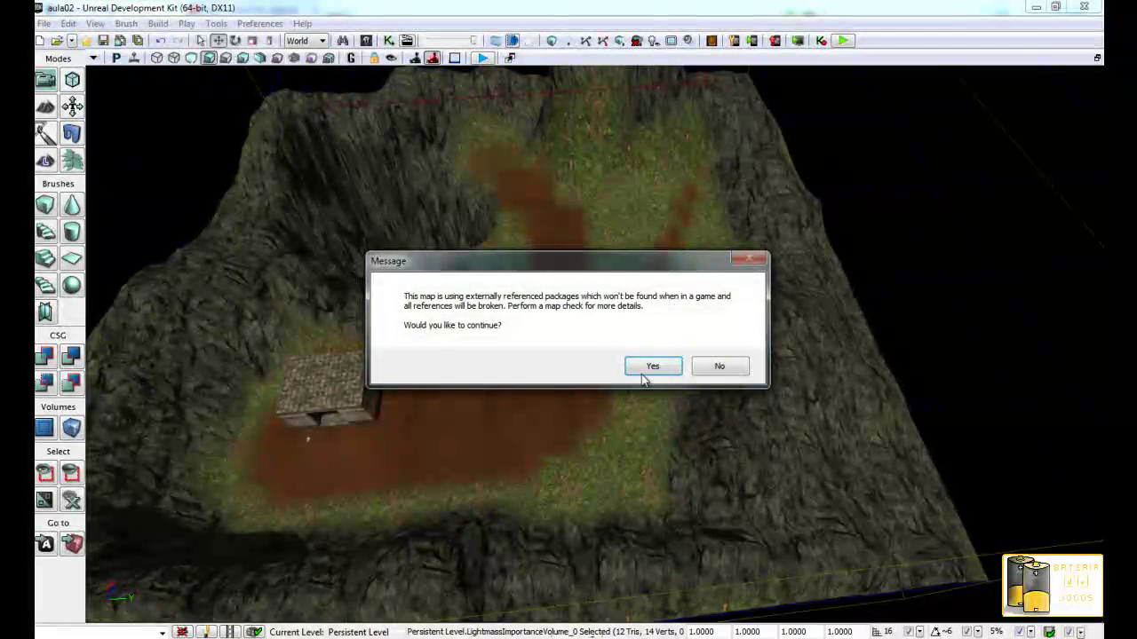
{"action": "left_click", "coordinate": [733, 370]}
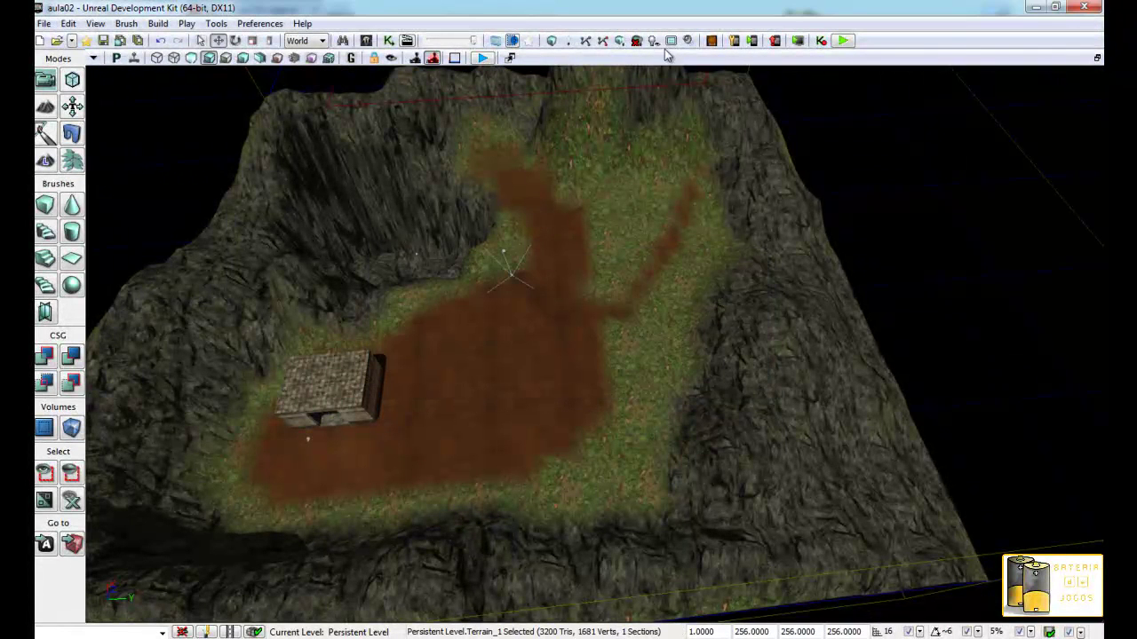
- Run Build All on the map and move the camera closer over the terrain
{"action": "left_click", "coordinate": [620, 41]}
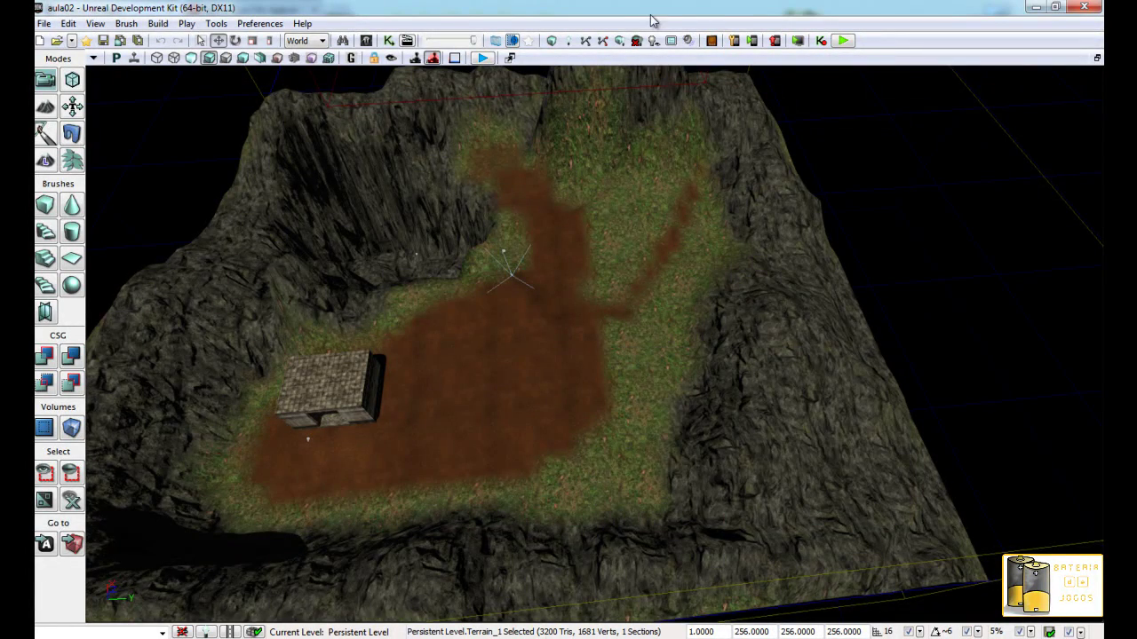
{"action": "left_click_drag", "start_coordinate": [516, 295], "coordinate": [446, 342]}
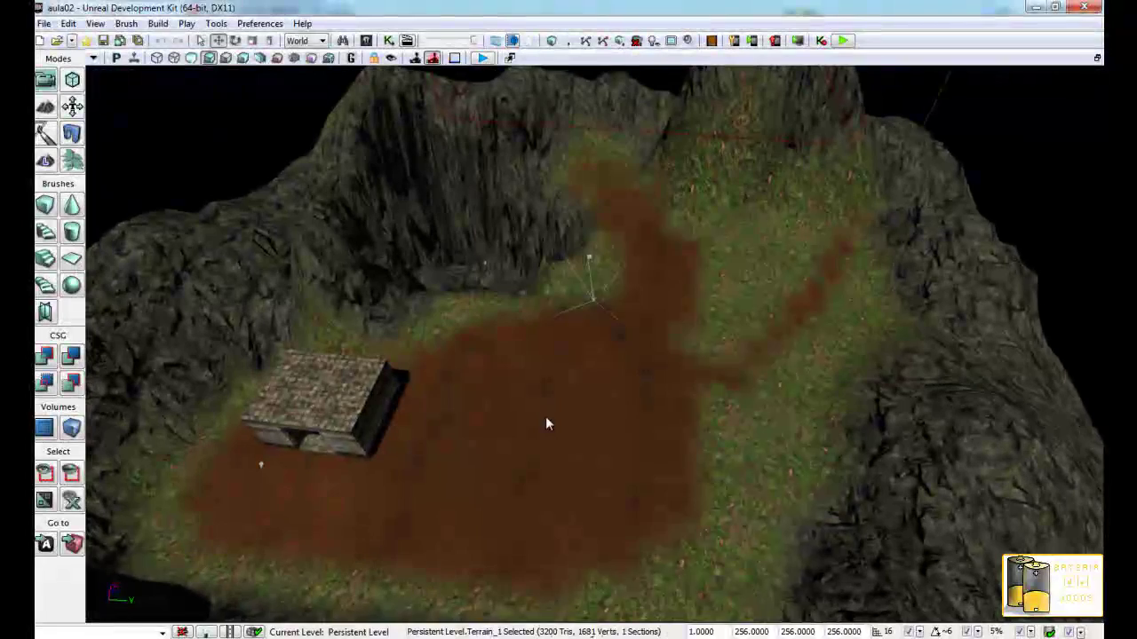
{"action": "right_click", "coordinate": [545, 424]}
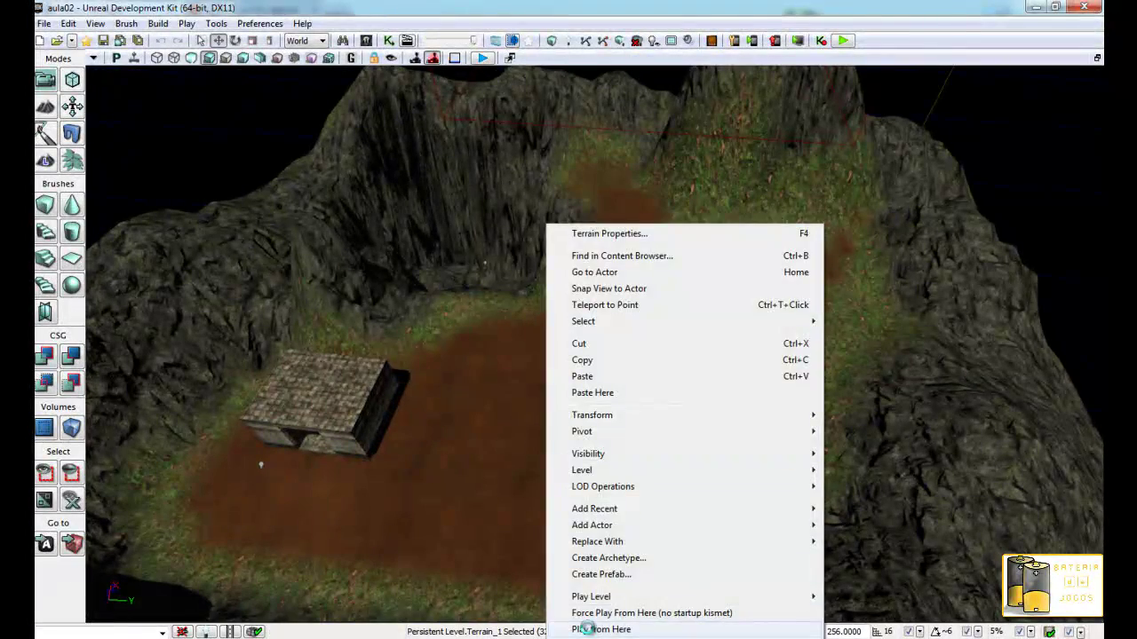
- Launch Play from Here on the terrain past the warning, walk under the sunset sky, then exit
{"action": "left_click", "coordinate": [587, 629]}
{"action": "left_click", "coordinate": [672, 373]}
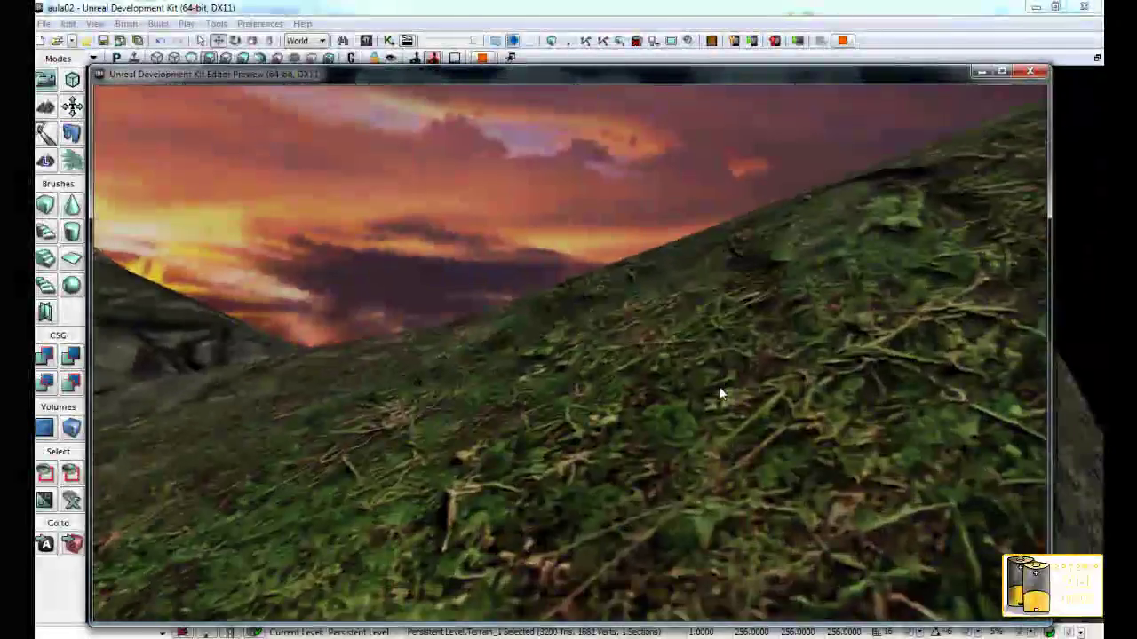
{"action": "key", "text": "Escape"}
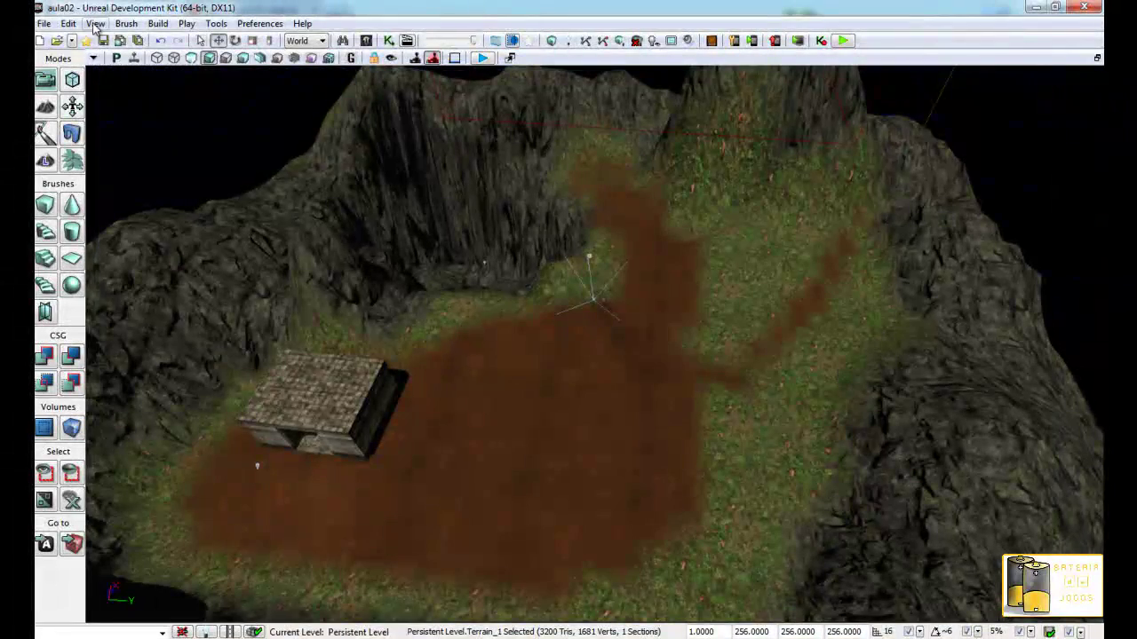
- In World Properties, change Default Game Type from None to utgame and close the window
{"action": "left_click", "coordinate": [95, 24]}
{"action": "left_click", "coordinate": [131, 96]}
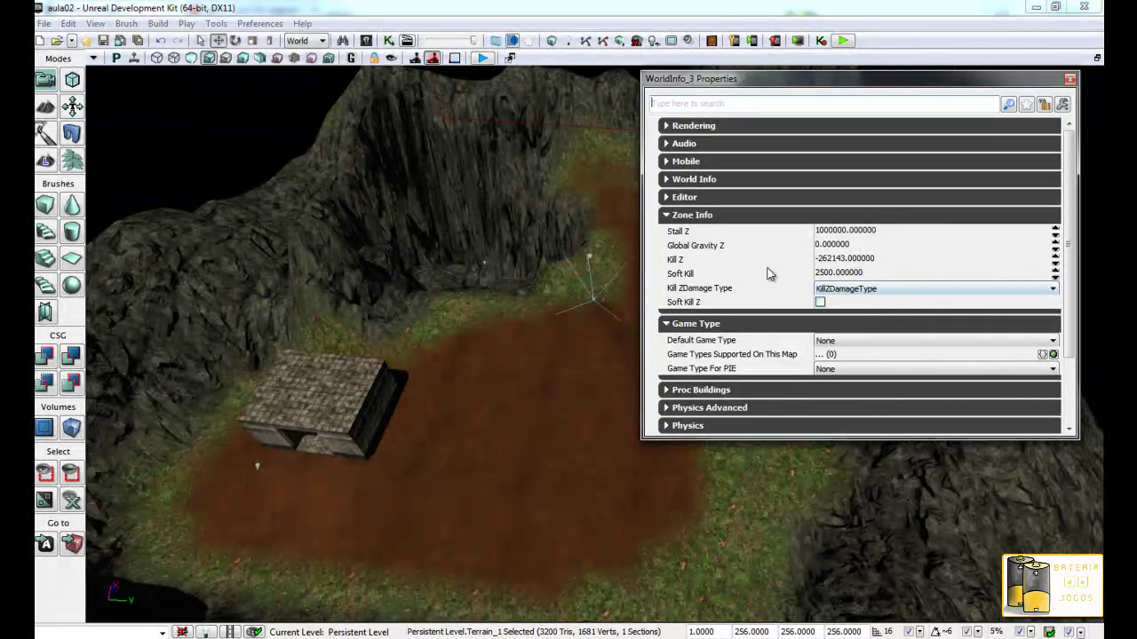
{"action": "left_click", "coordinate": [877, 346]}
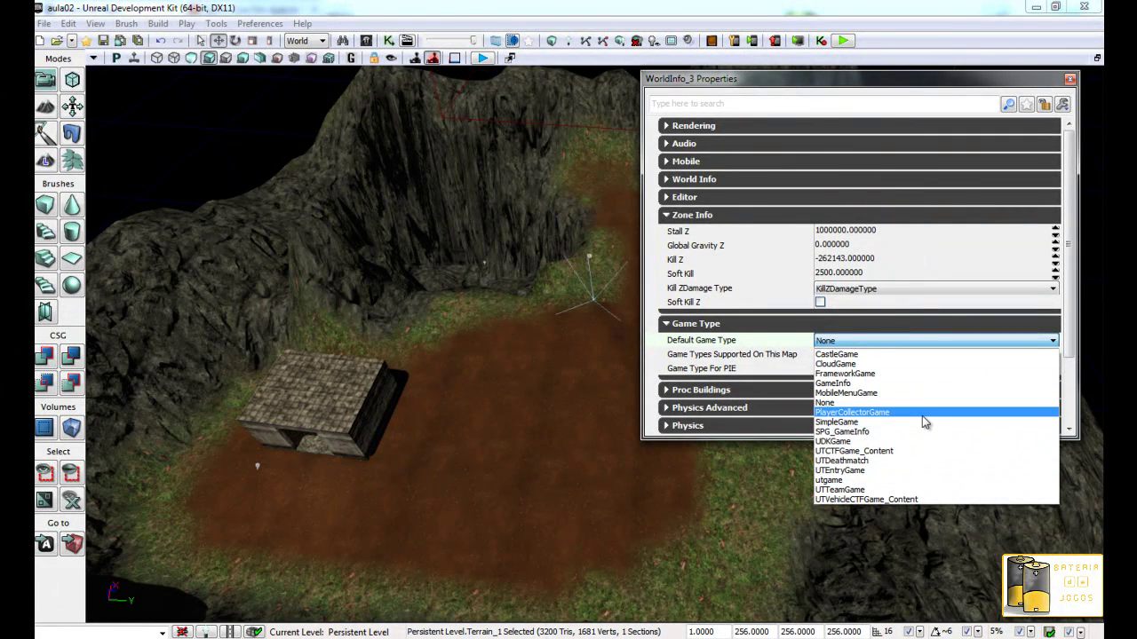
{"action": "left_click", "coordinate": [912, 479]}
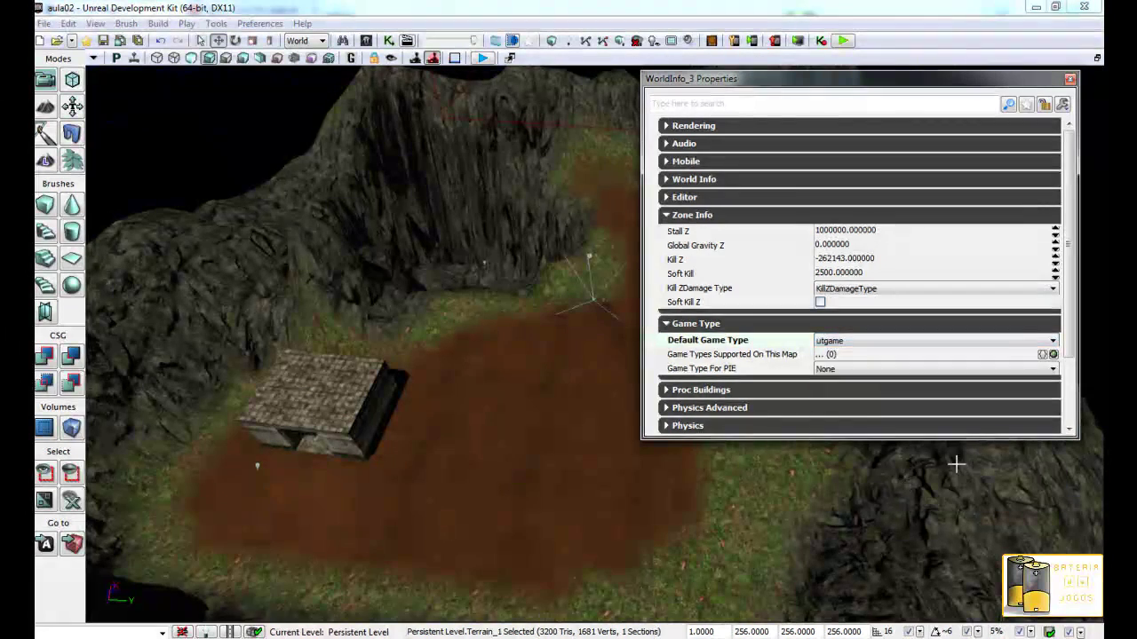
{"action": "left_click", "coordinate": [1070, 79]}
- Start a utgame playtest from the terrain spot and walk up to the stone block
{"action": "right_click", "coordinate": [494, 507]}
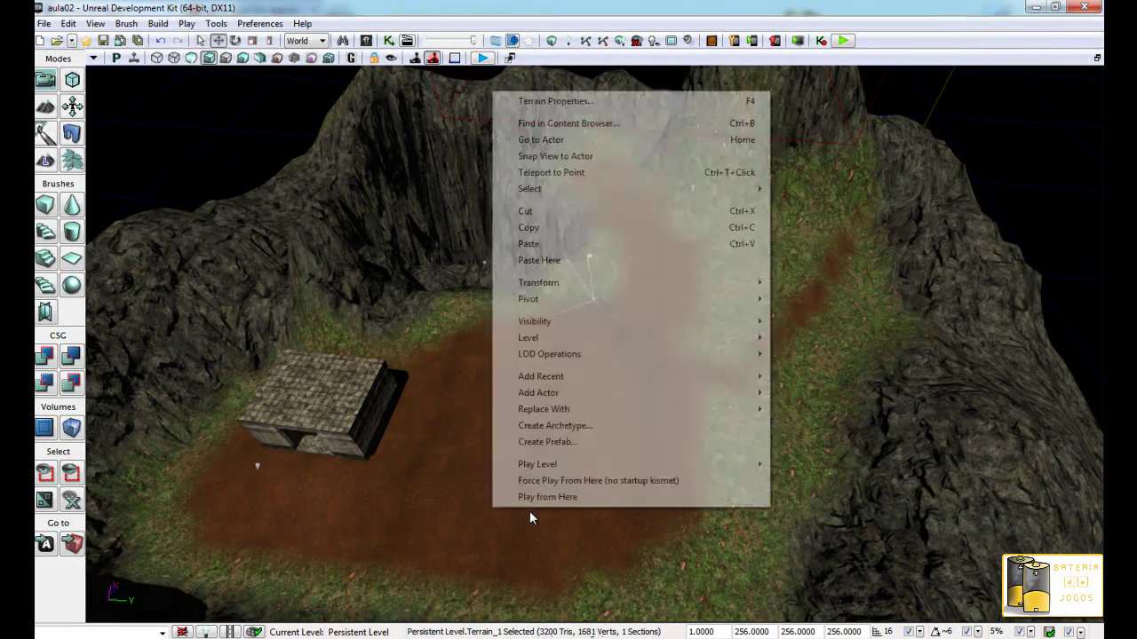
{"action": "left_click", "coordinate": [541, 499]}
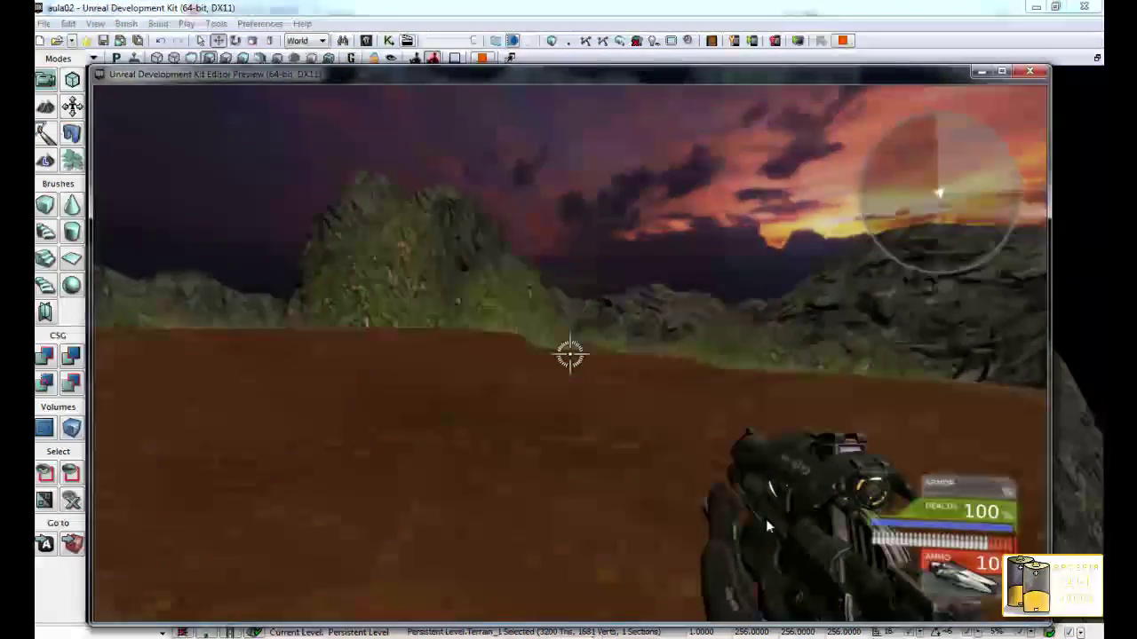
{"action": "left_click", "coordinate": [660, 525]}
{"action": "mouse_move", "coordinate": [660, 519]}
{"action": "left_mouse_down"}
{"action": "mouse_move", "coordinate": [173, 518]}
{"action": "mouse_move", "coordinate": [257, 521]}
{"action": "mouse_move", "coordinate": [378, 483]}
{"action": "left_mouse_up"}
{"action": "key", "text": "w"}
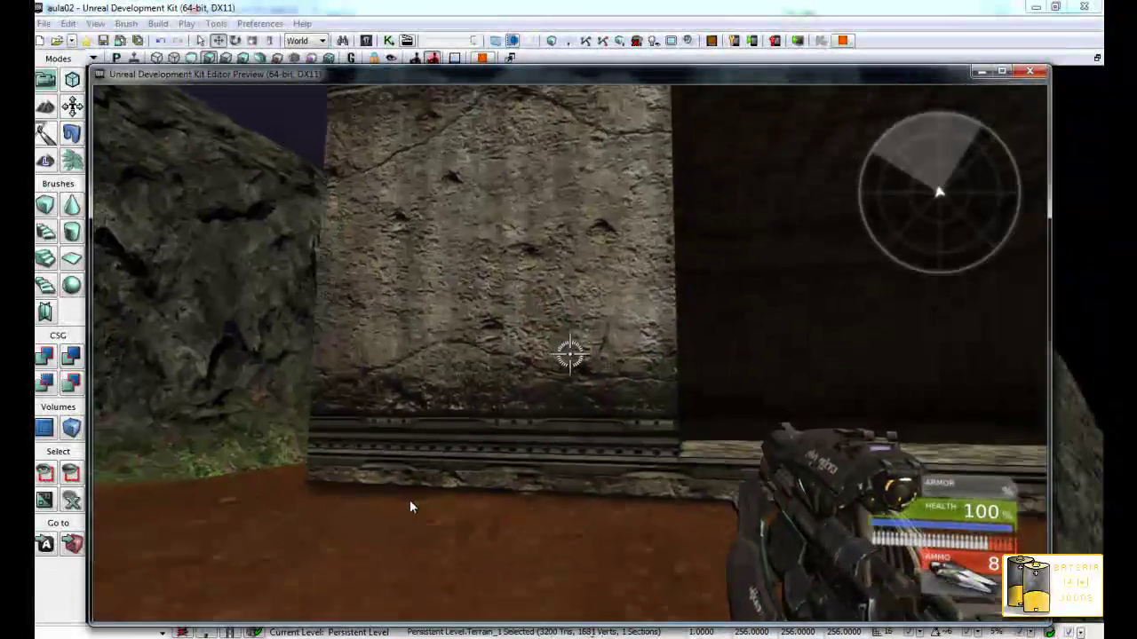
{"action": "key", "text": "w"}
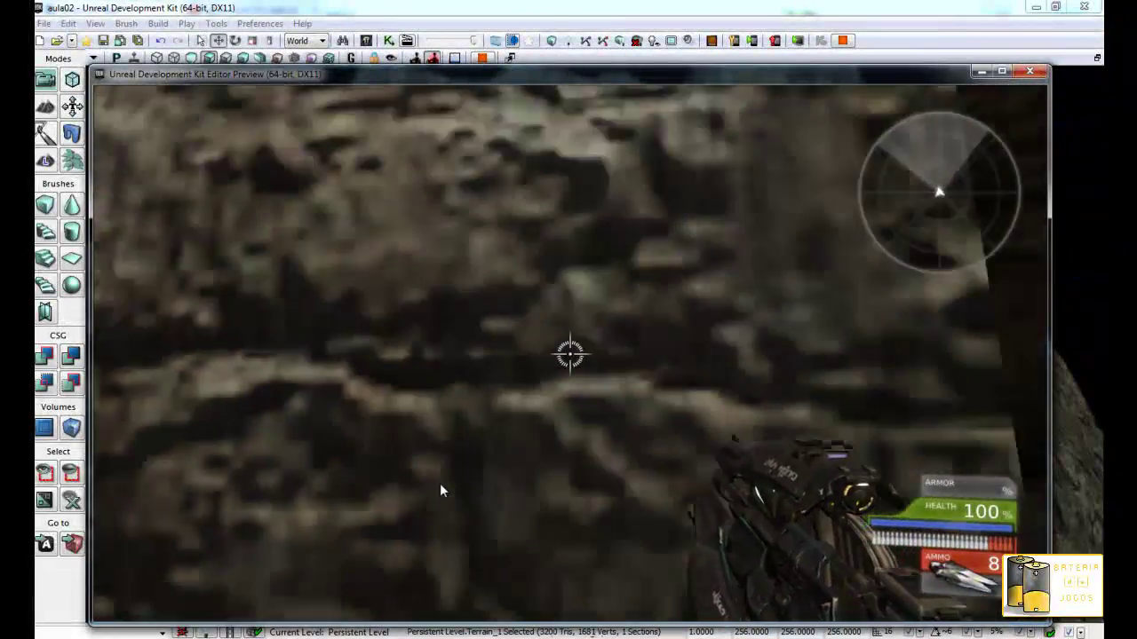
{"action": "key", "text": "s"}
- Fire plasma shots and the lightning beam at the doorway, wall and mountains, then exit the preview
{"action": "left_click", "coordinate": [497, 404]}
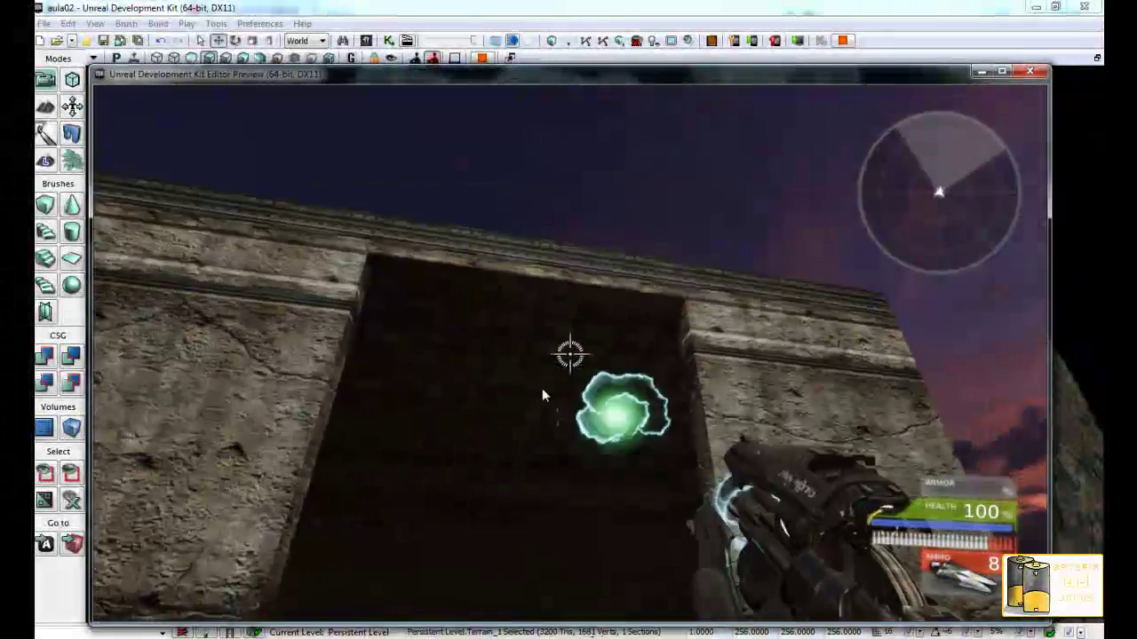
{"action": "key", "text": "w"}
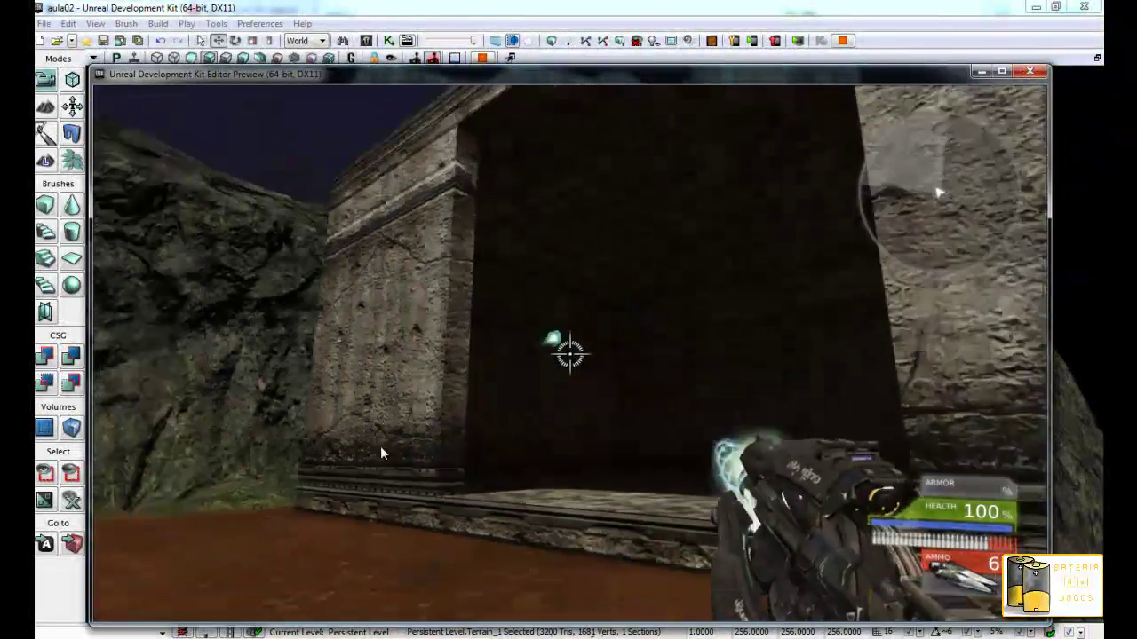
{"action": "left_click", "coordinate": [524, 464]}
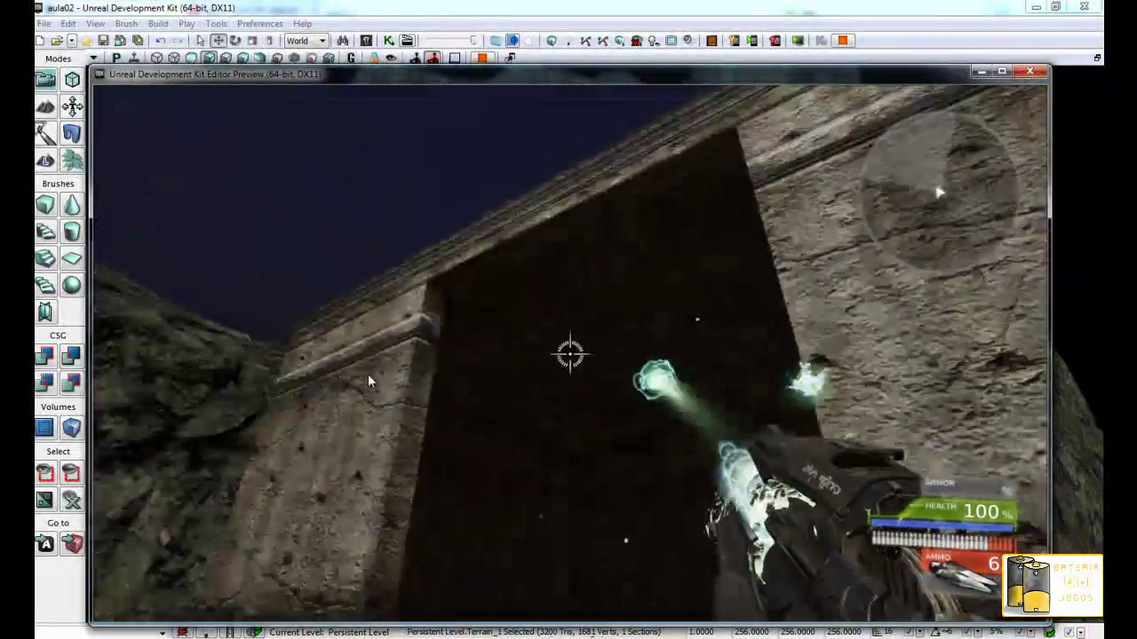
{"action": "left_click", "coordinate": [506, 448]}
{"action": "left_click", "coordinate": [532, 470]}
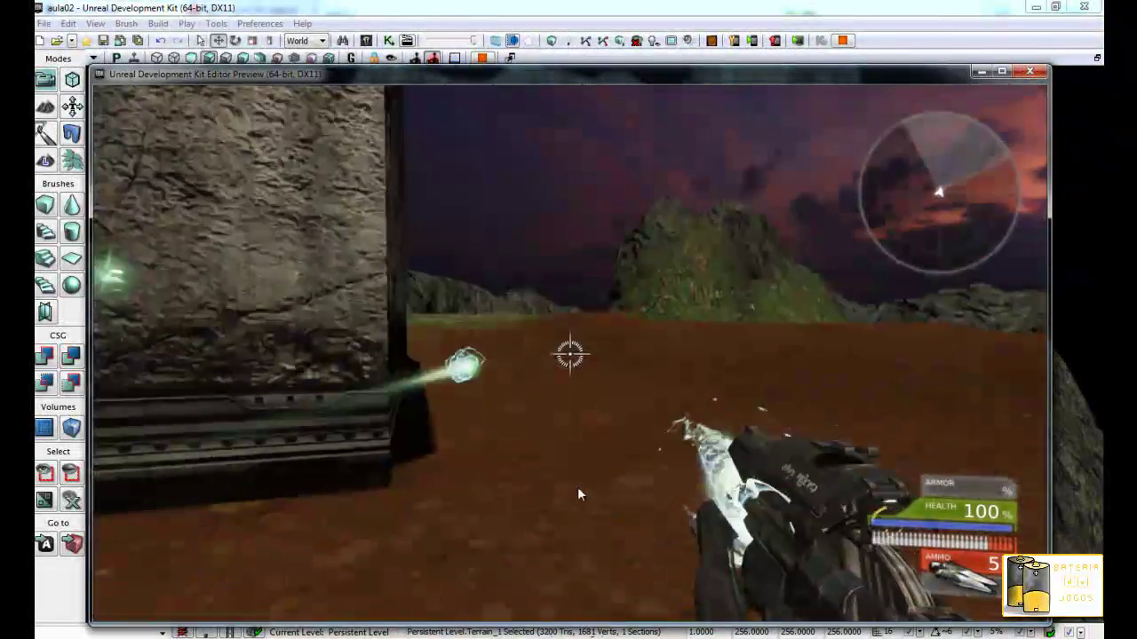
{"action": "left_click", "coordinate": [659, 503]}
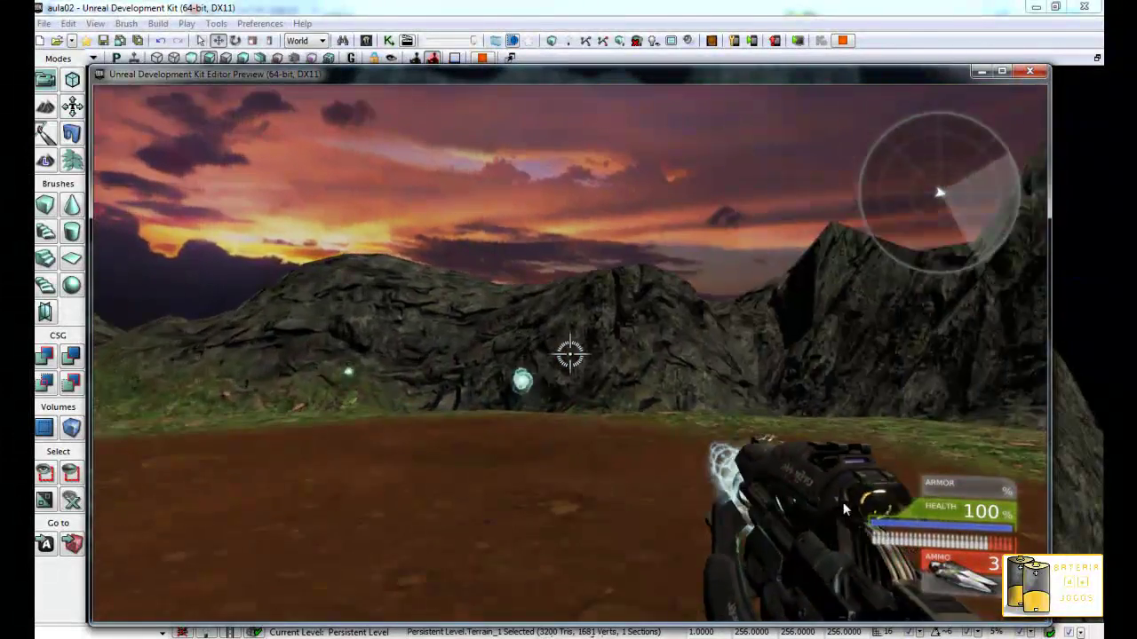
{"action": "left_click", "coordinate": [877, 508]}
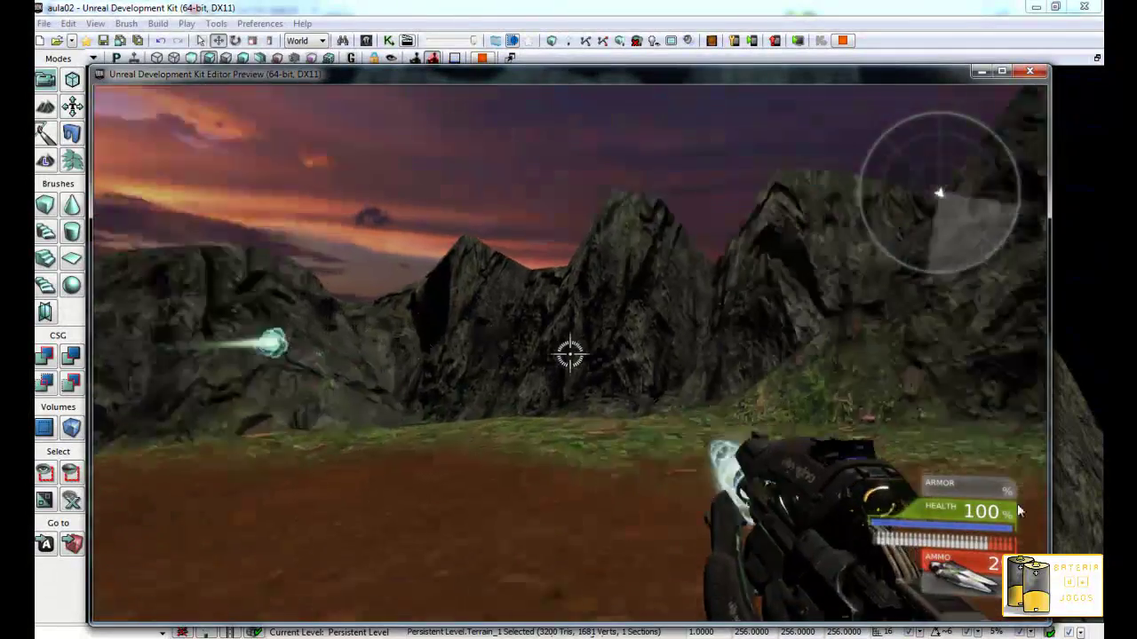
{"action": "left_click", "coordinate": [1039, 513]}
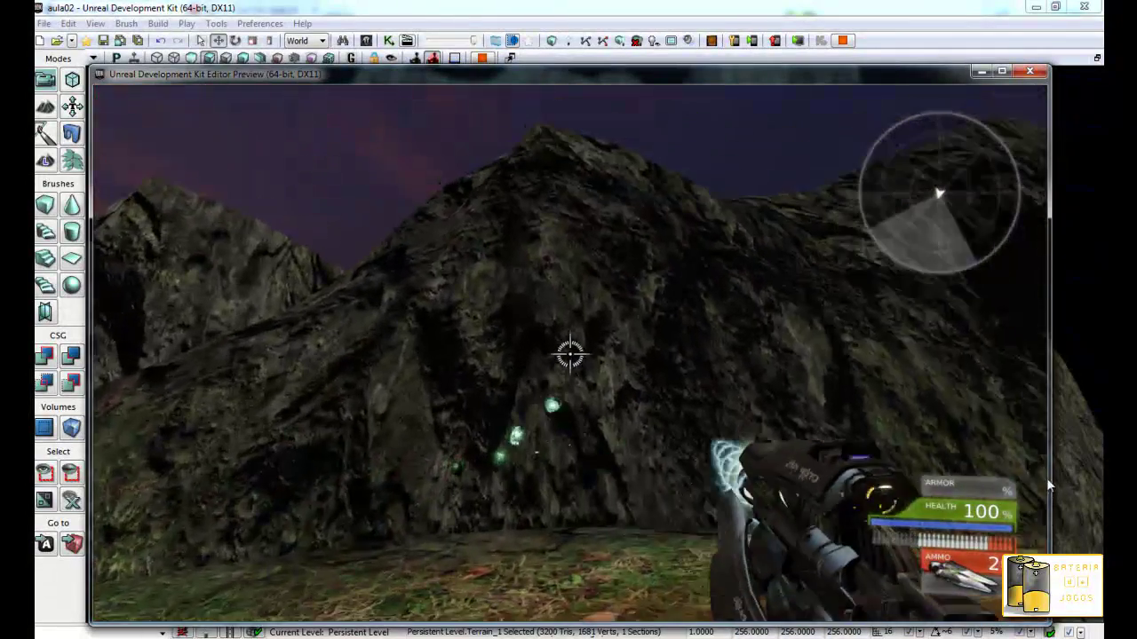
{"action": "left_click", "coordinate": [1047, 463]}
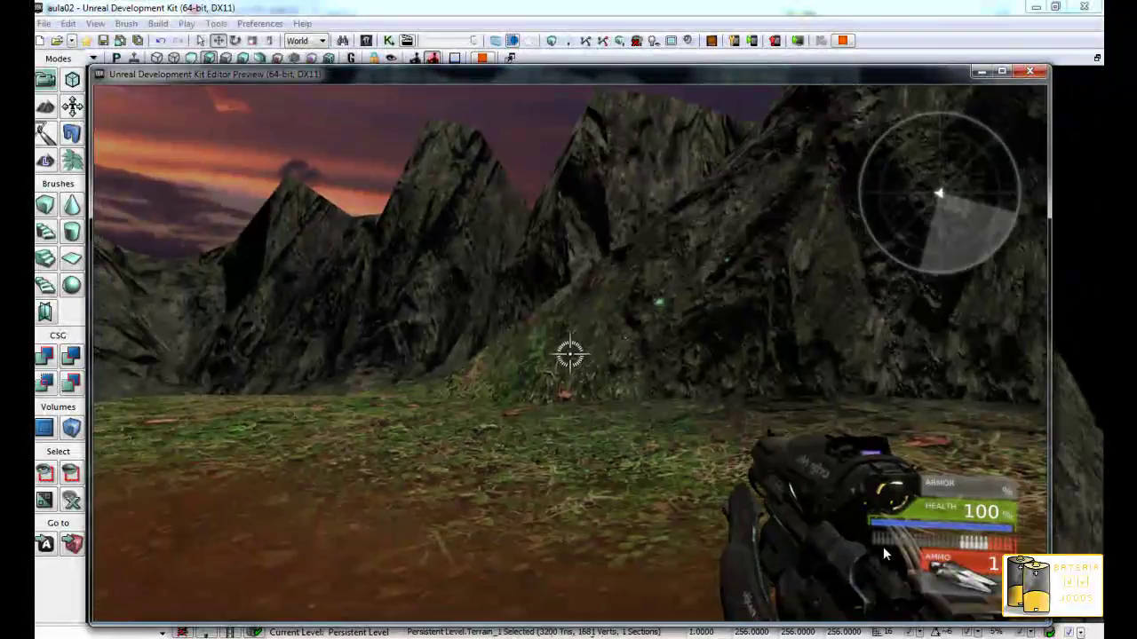
{"action": "right_click", "coordinate": [883, 546]}
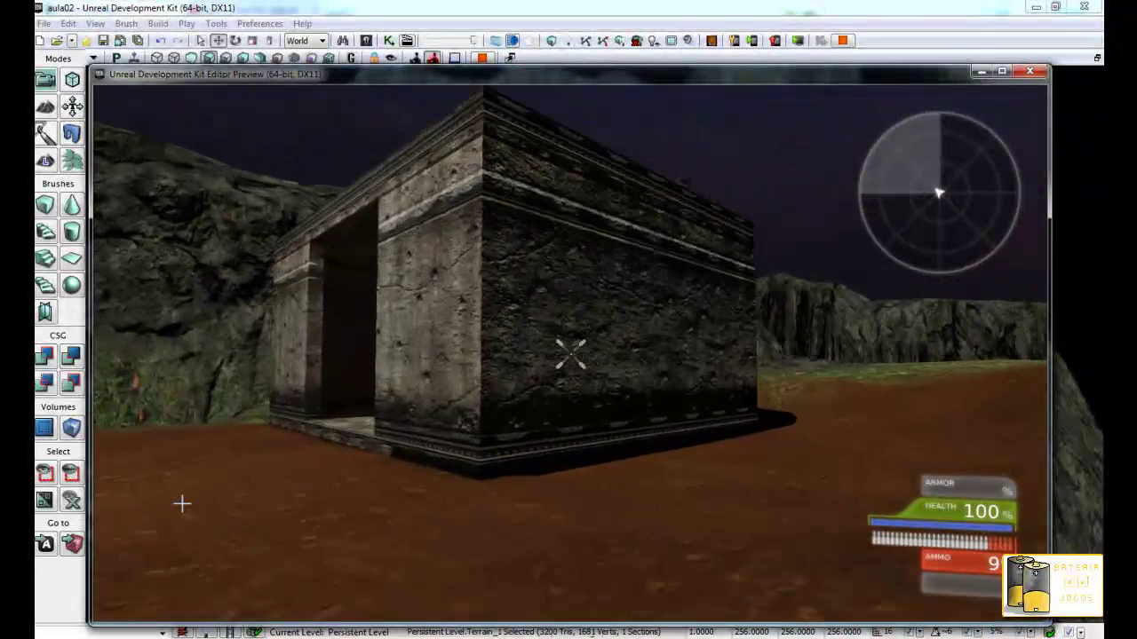
{"action": "key", "text": "Escape"}
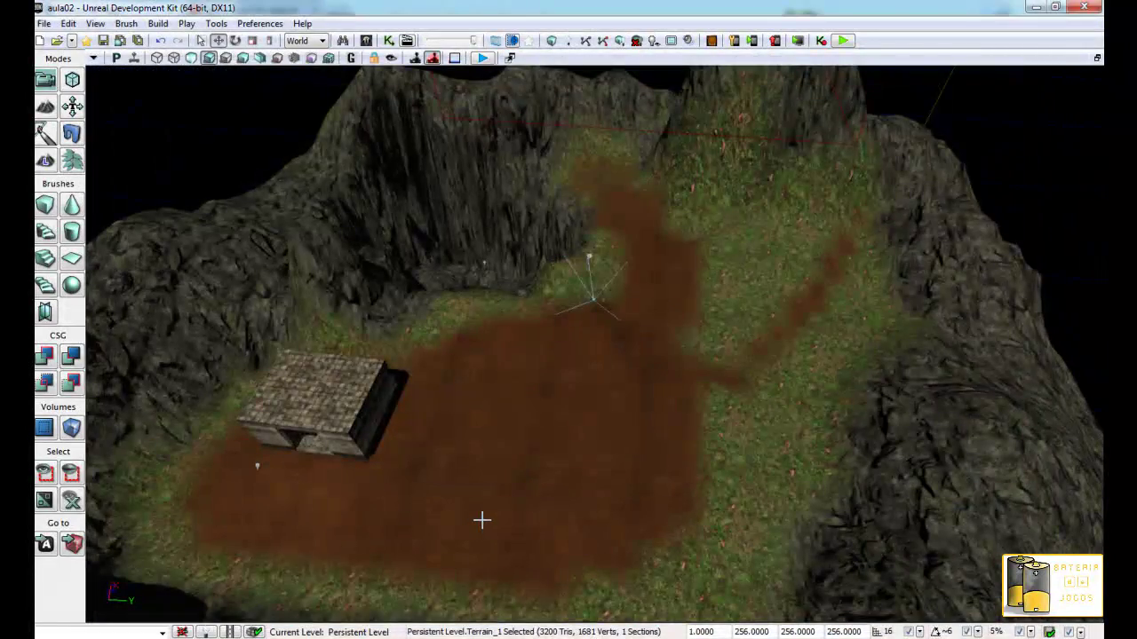